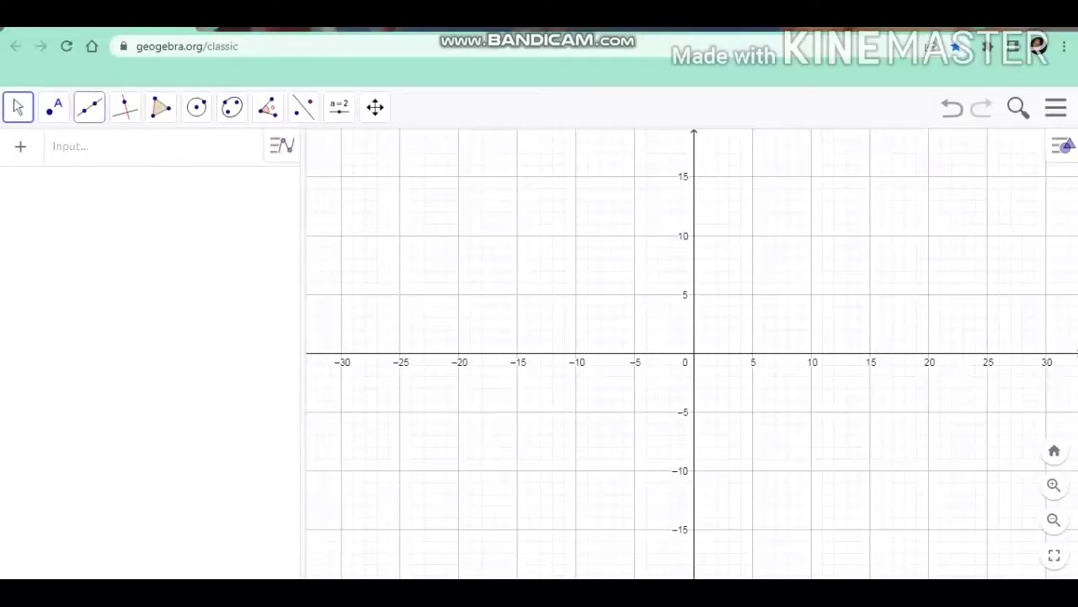
- Draw a semicircle opening away from the y-axis with end points at (20, -15) and (20, 15)
click(197, 107)
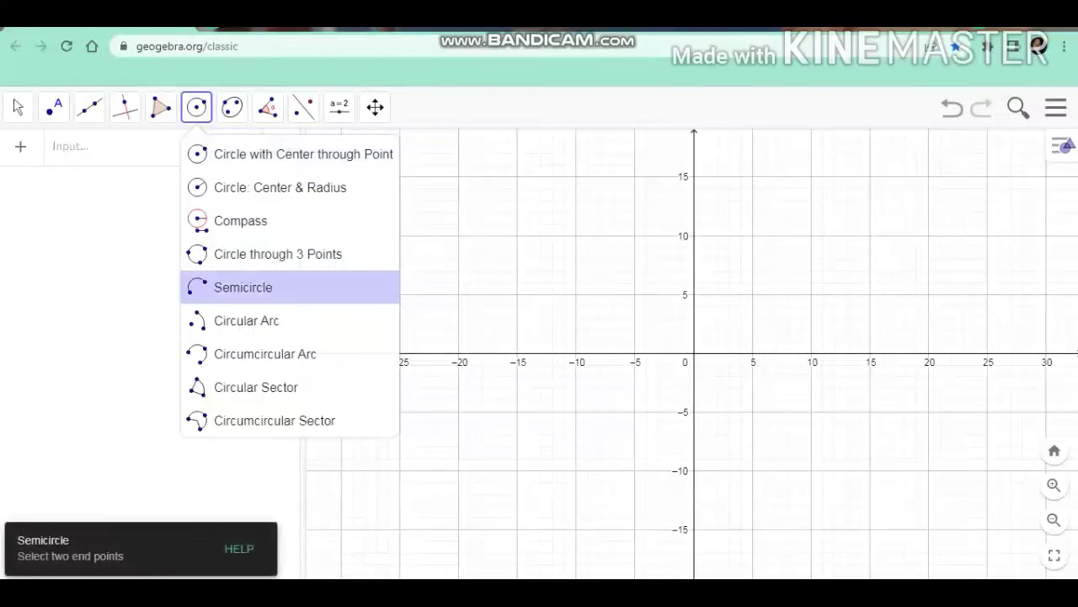
click(241, 286)
click(929, 529)
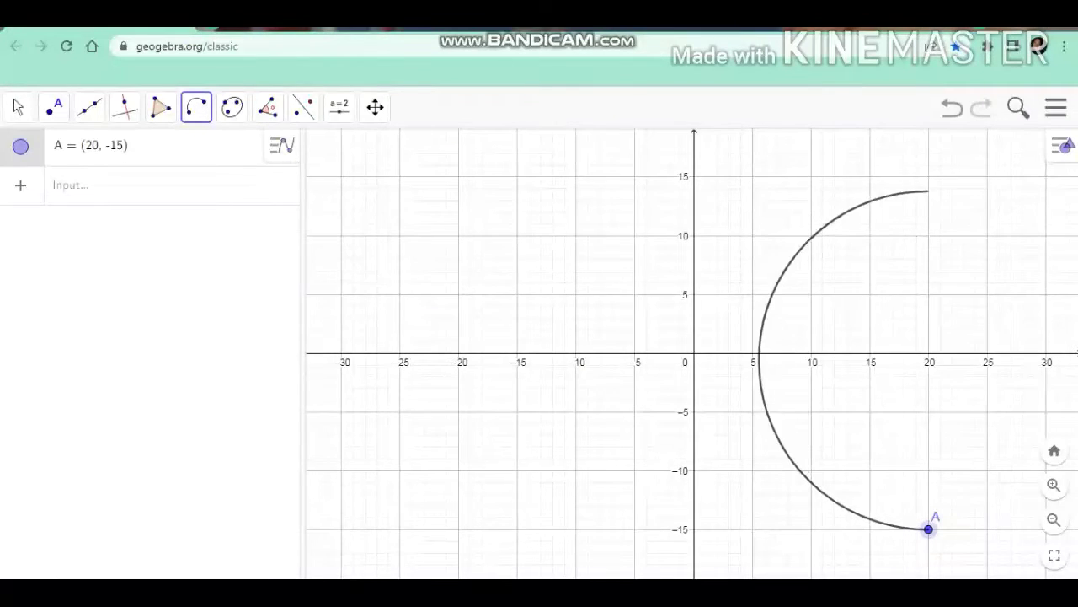
click(929, 177)
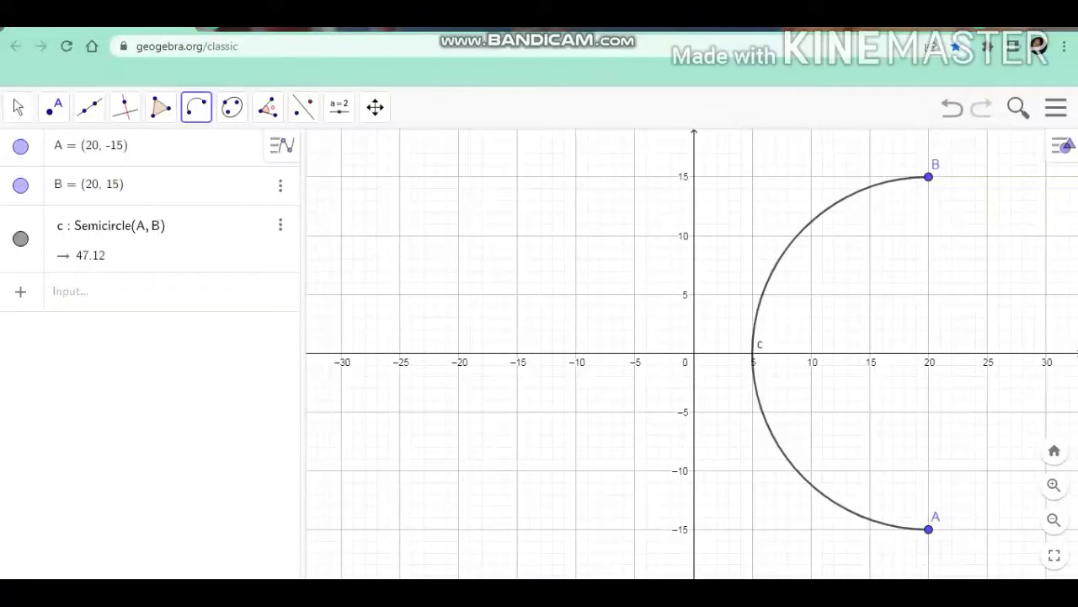
- Construct a line perpendicular to the x-axis through the point where the semicircle crosses the axis, at (5, 0)
click(125, 107)
click(158, 154)
click(752, 352)
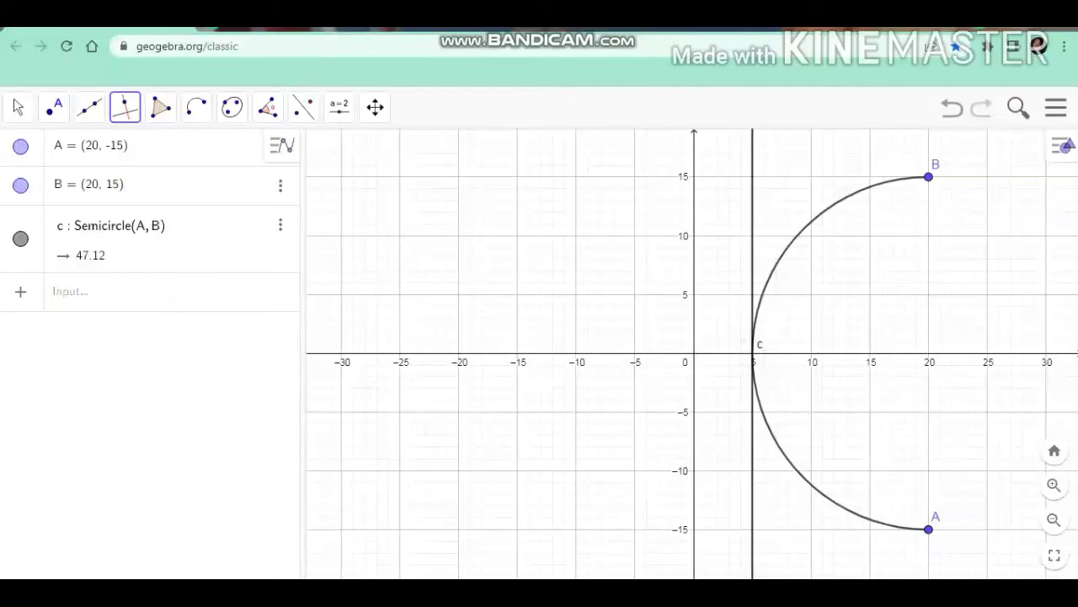
click(752, 352)
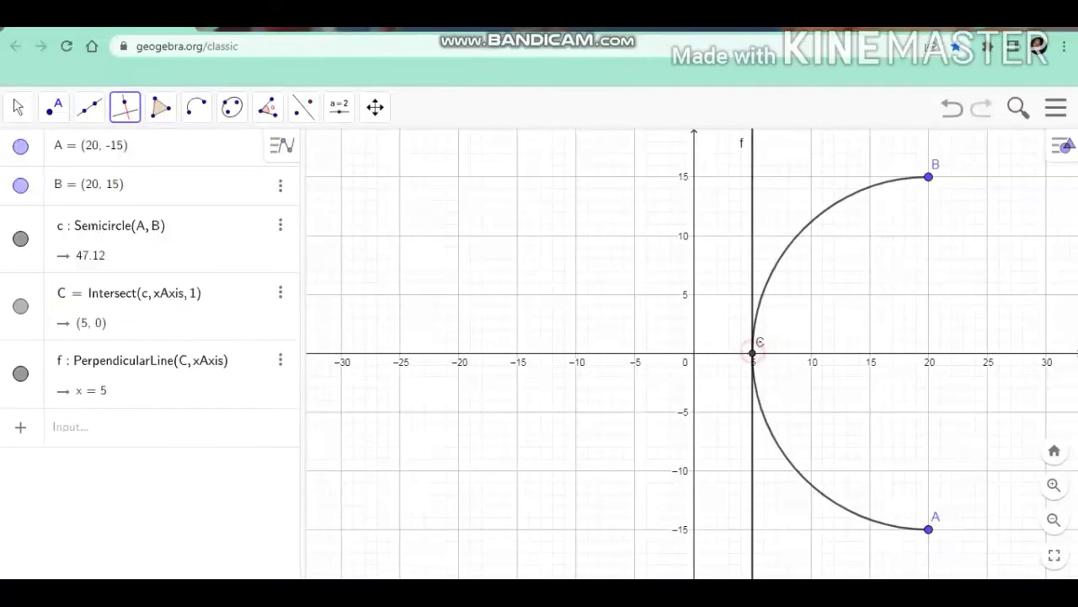
- Move the semicircle along the x-axis so its end points lie at (35, -15) and (35, 15)
click(54, 107)
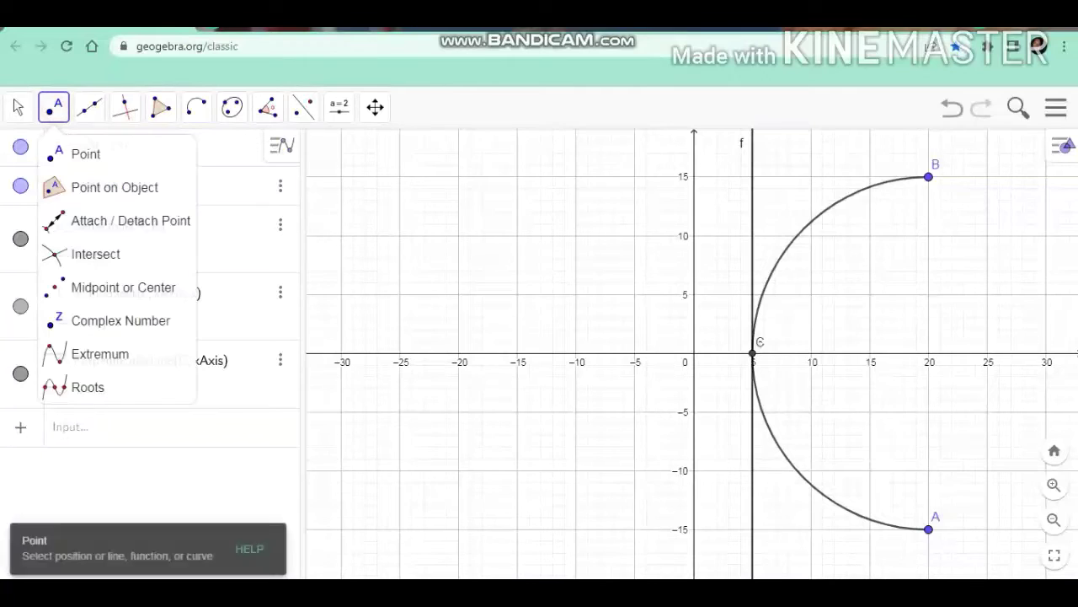
click(88, 145)
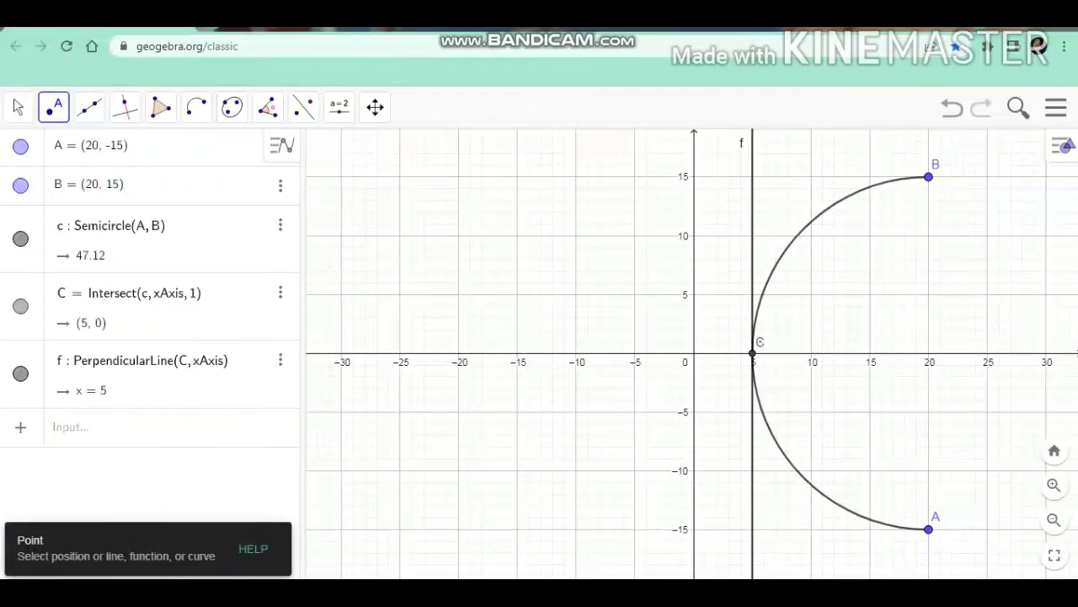
drag(753, 357, 931, 354)
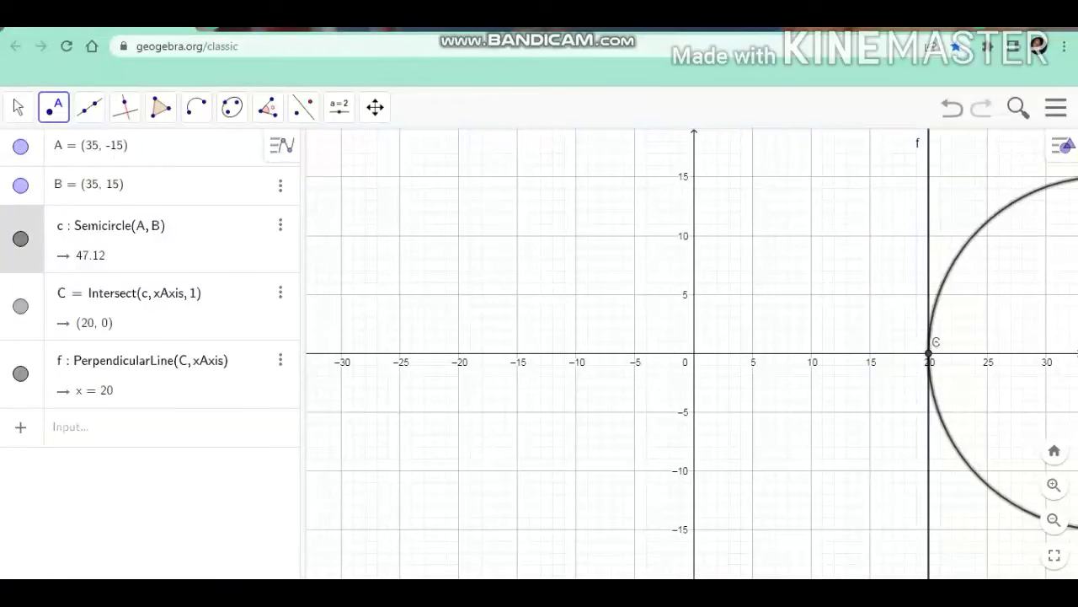
click(1054, 520)
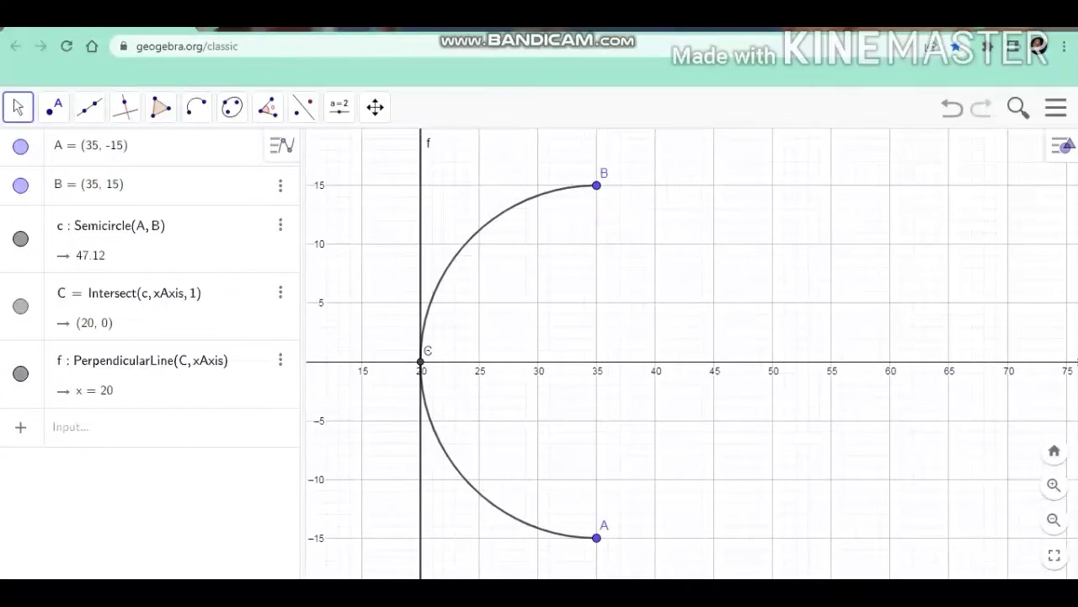
- Draw a narrow ellipse with foci (60, 15) and (60, -15) through about (61.43, 0), and hide its defining point on the x-axis
click(231, 107)
click(339, 107)
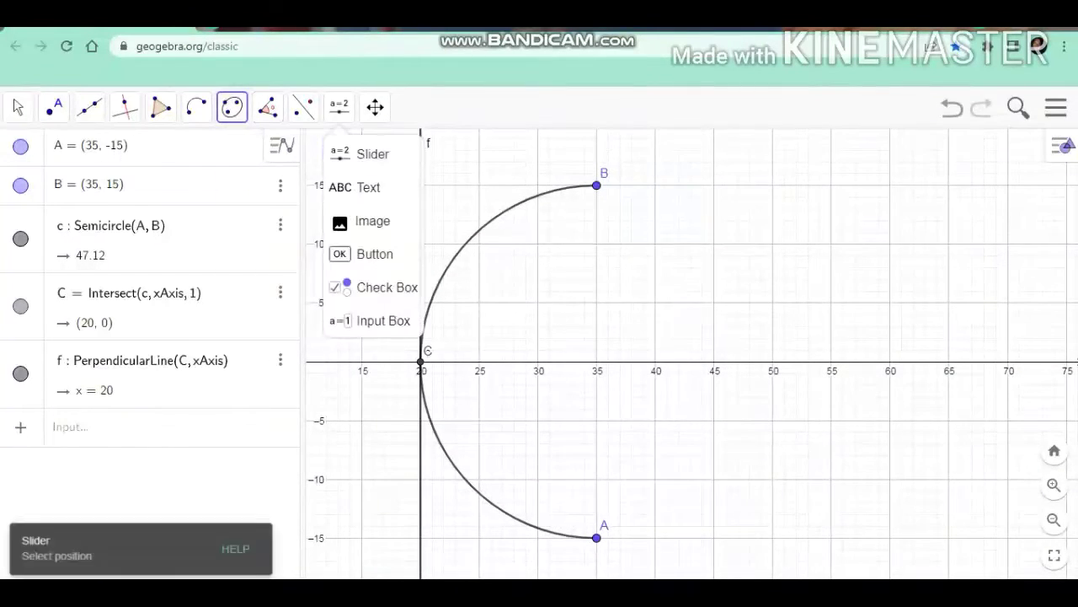
click(232, 107)
click(268, 154)
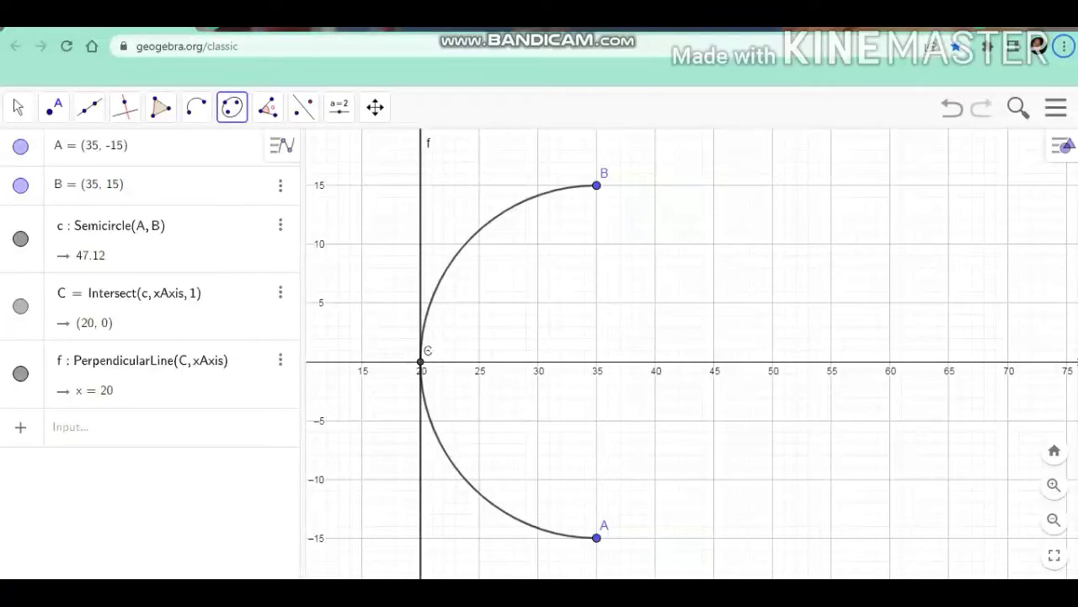
click(890, 184)
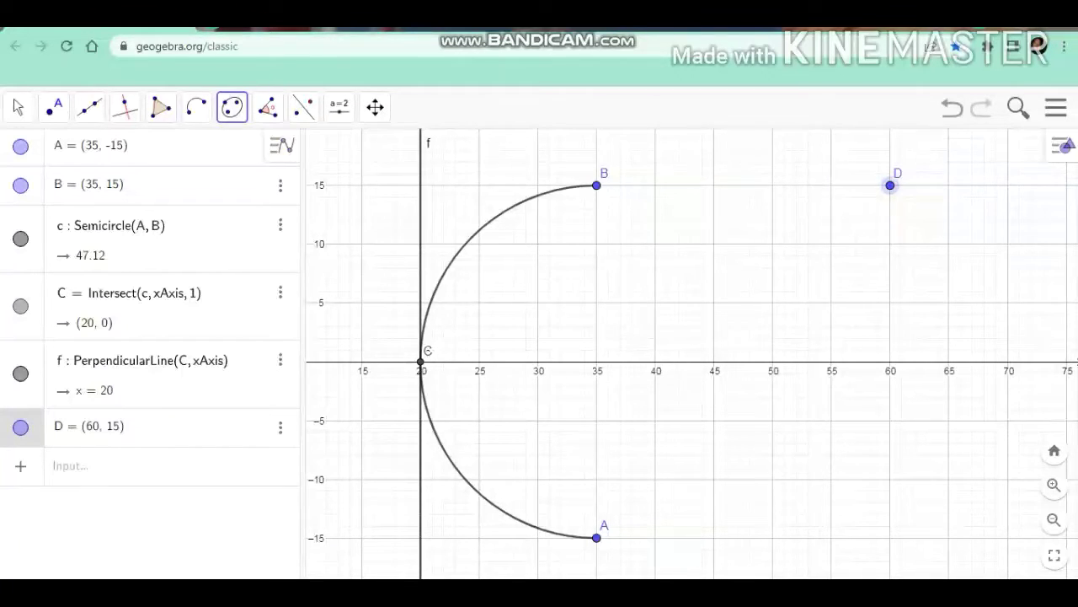
click(889, 537)
click(907, 361)
right_click(907, 361)
click(957, 388)
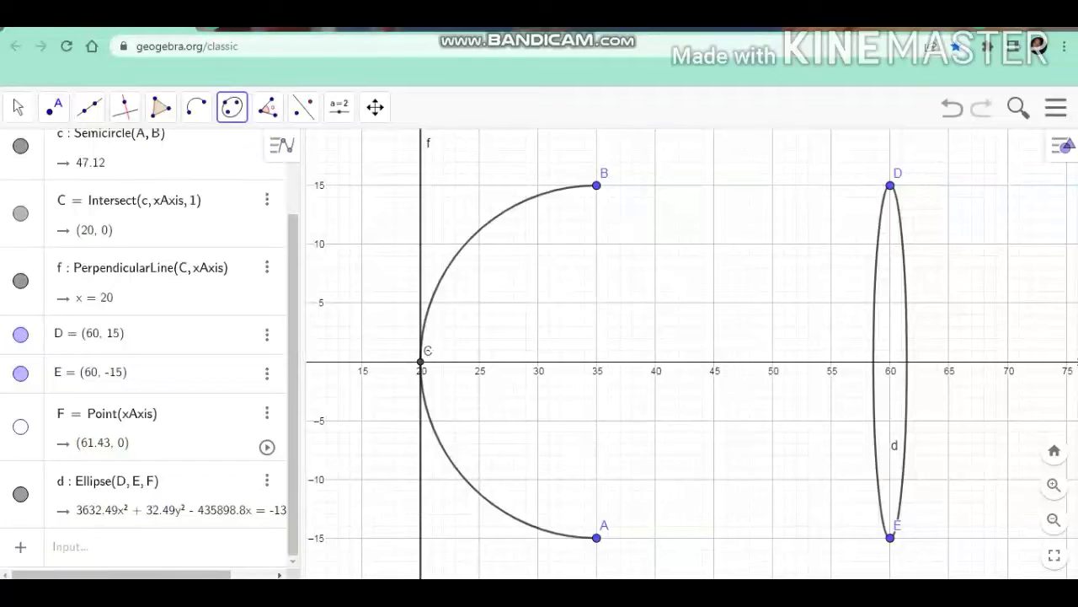
- Place points on the x-axis at 50 and 70, on either side of the ellipse
click(54, 107)
click(772, 361)
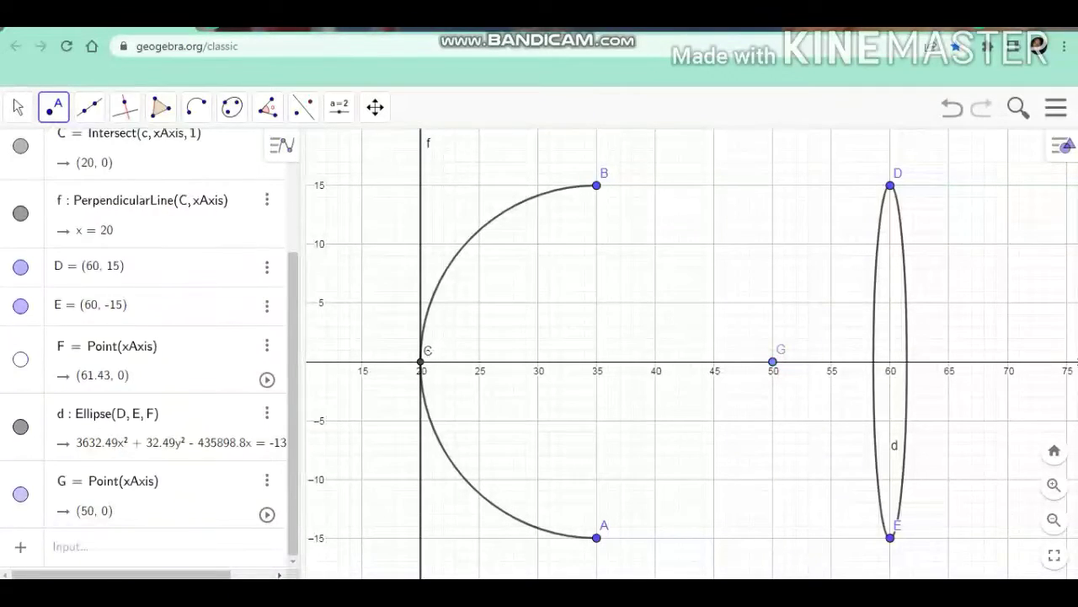
click(1008, 361)
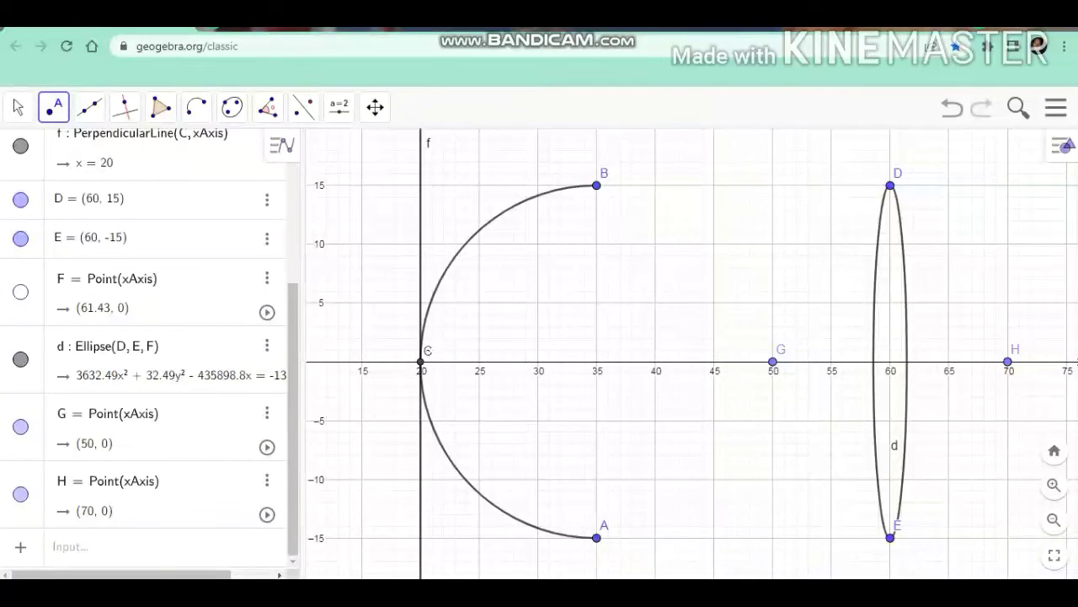
- Place points on the x-axis at 27.5 and 30, inside the semicircle
click(1053, 485)
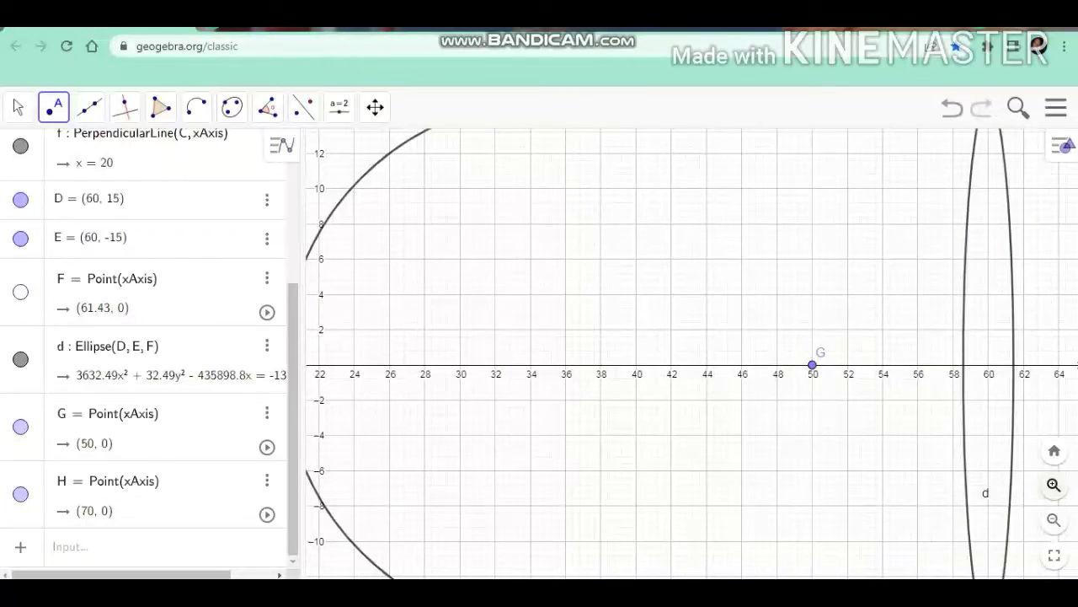
click(1054, 485)
click(17, 107)
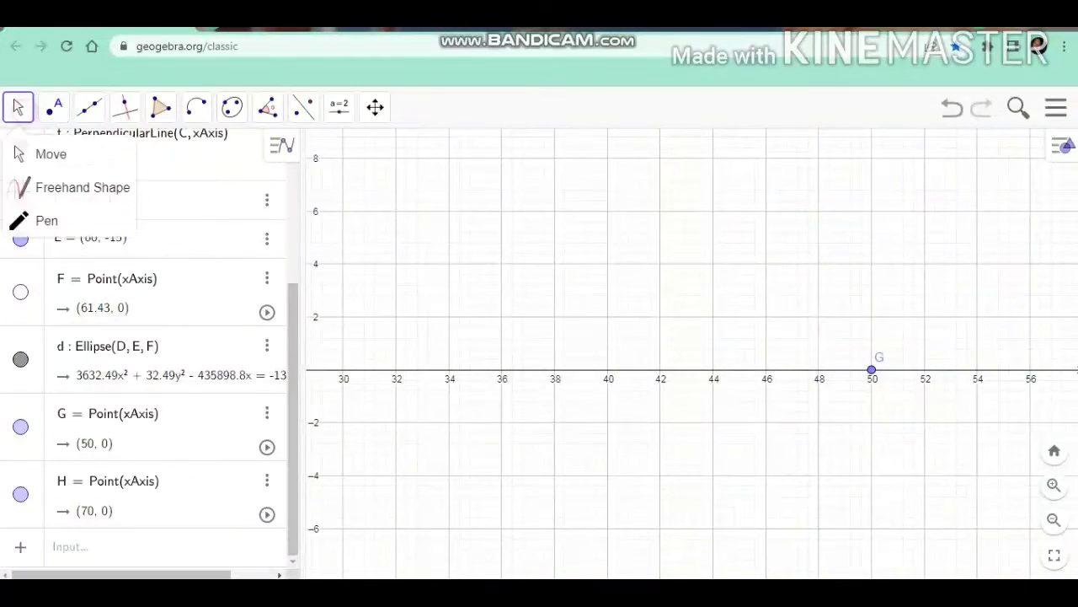
click(53, 107)
key(Escape)
drag(674, 253, 824, 252)
click(1054, 486)
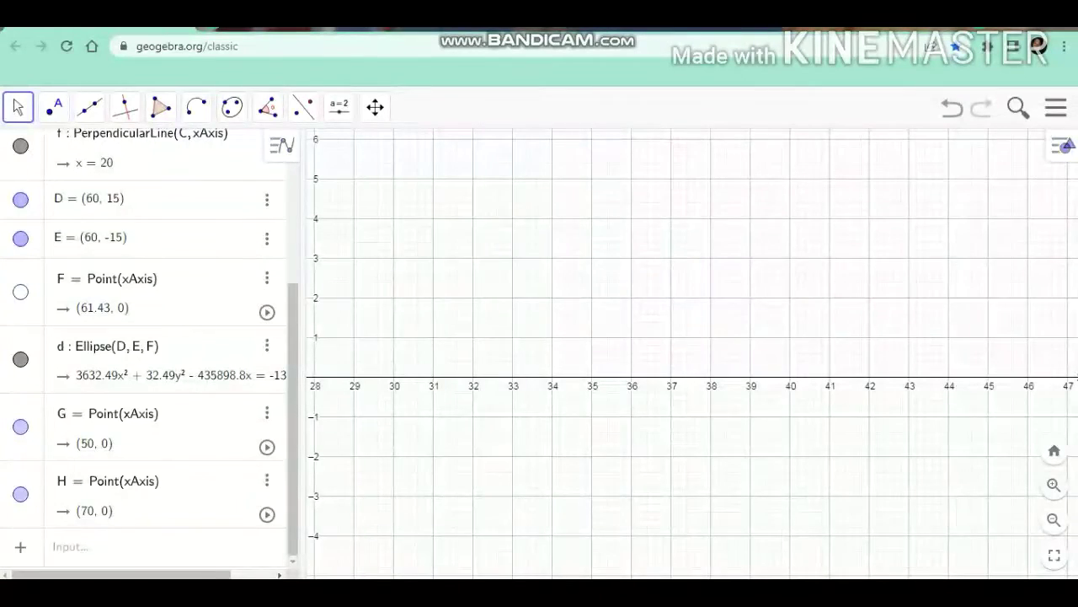
click(1054, 485)
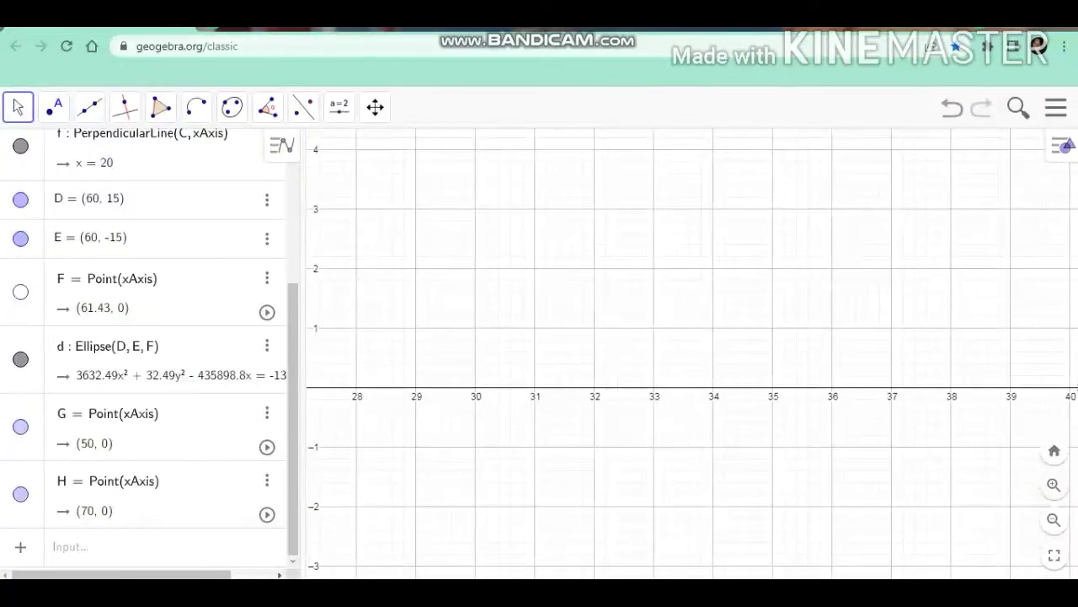
click(1054, 486)
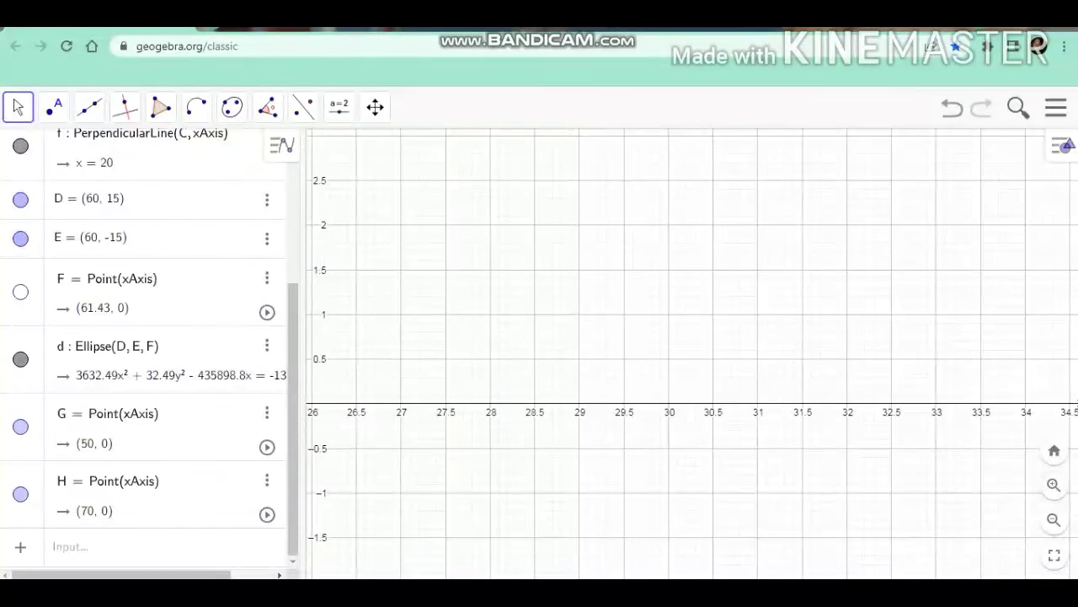
click(445, 400)
click(53, 107)
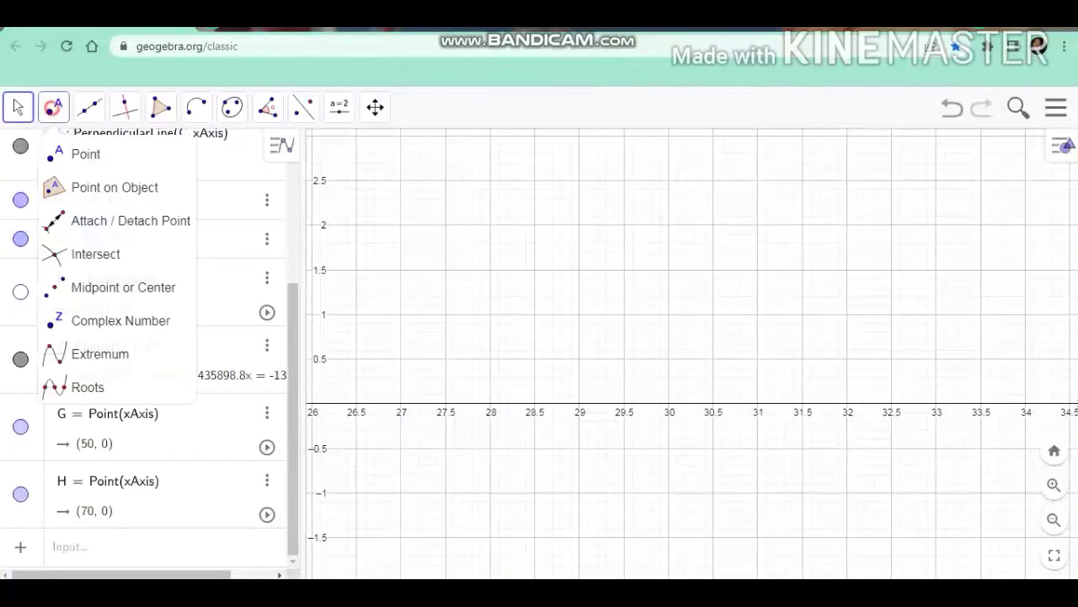
click(76, 152)
click(446, 403)
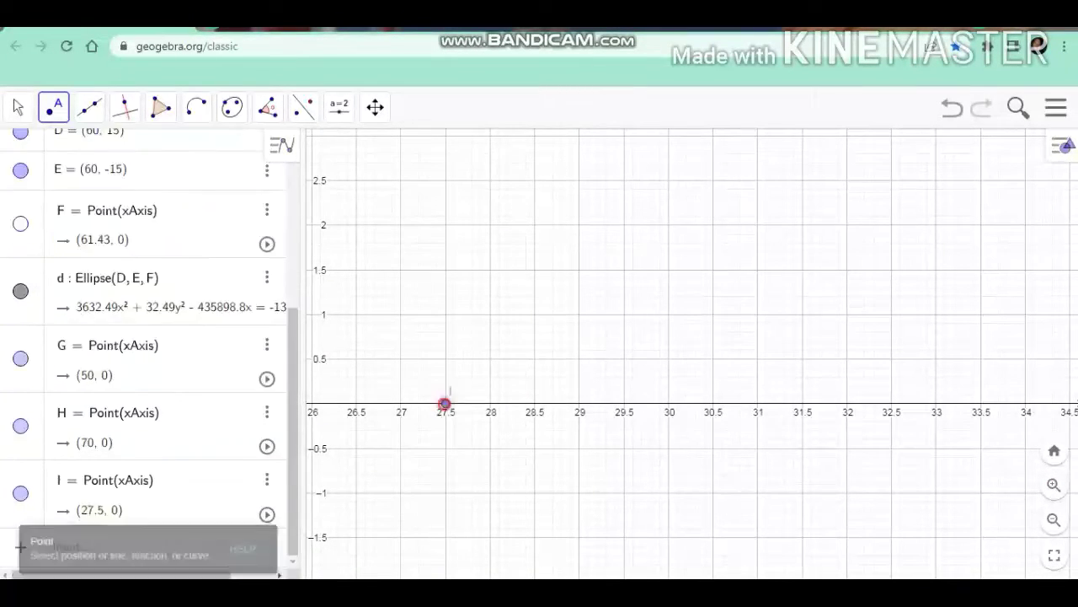
click(669, 402)
- Move point J along the x-axis to 35, midway between the semicircle's end points
click(1054, 519)
click(1054, 519)
click(1054, 520)
click(1054, 519)
click(1054, 519)
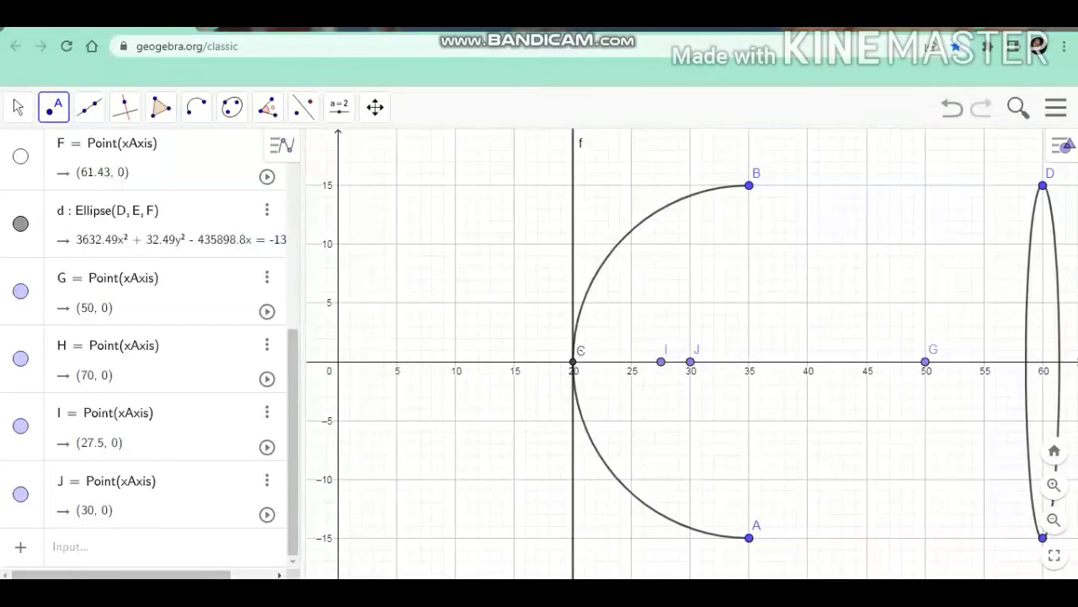
drag(690, 362, 749, 361)
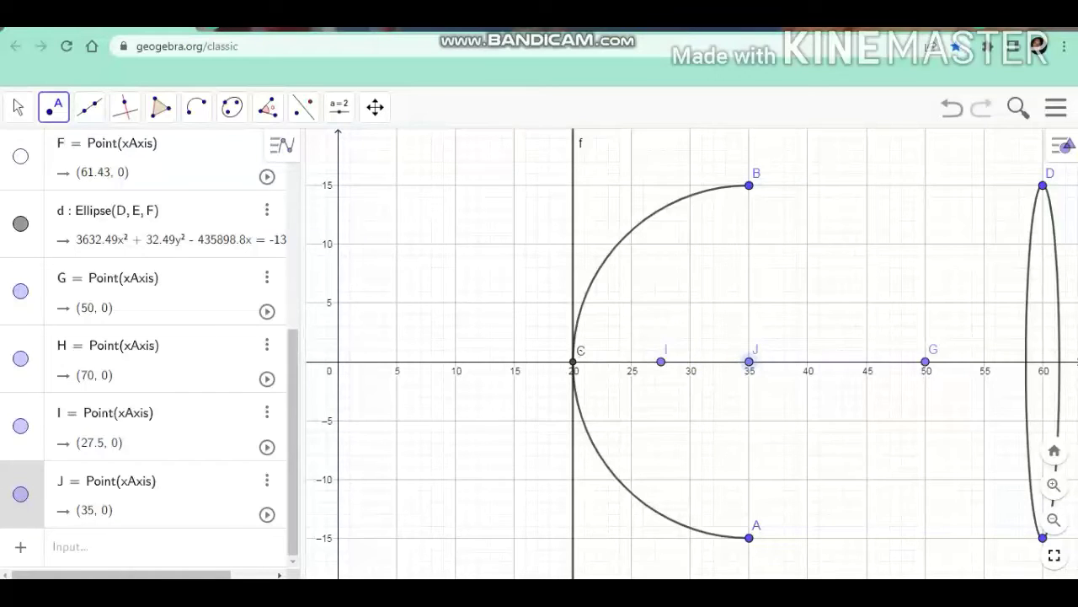
- Place points on the x-axis at 40 and 80, beyond the points flanking the ellipse
click(1054, 520)
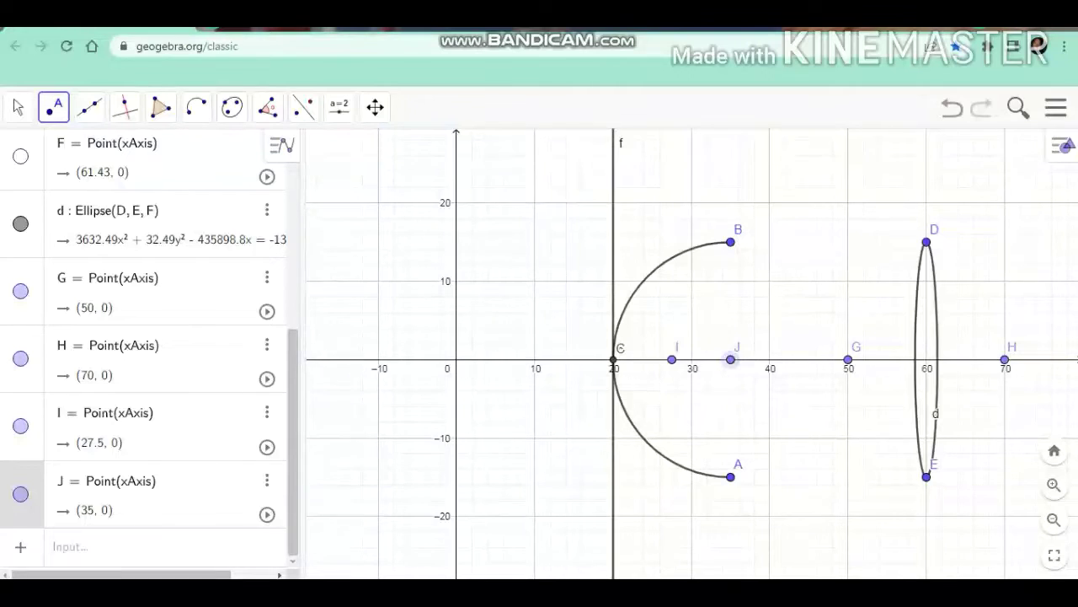
click(770, 360)
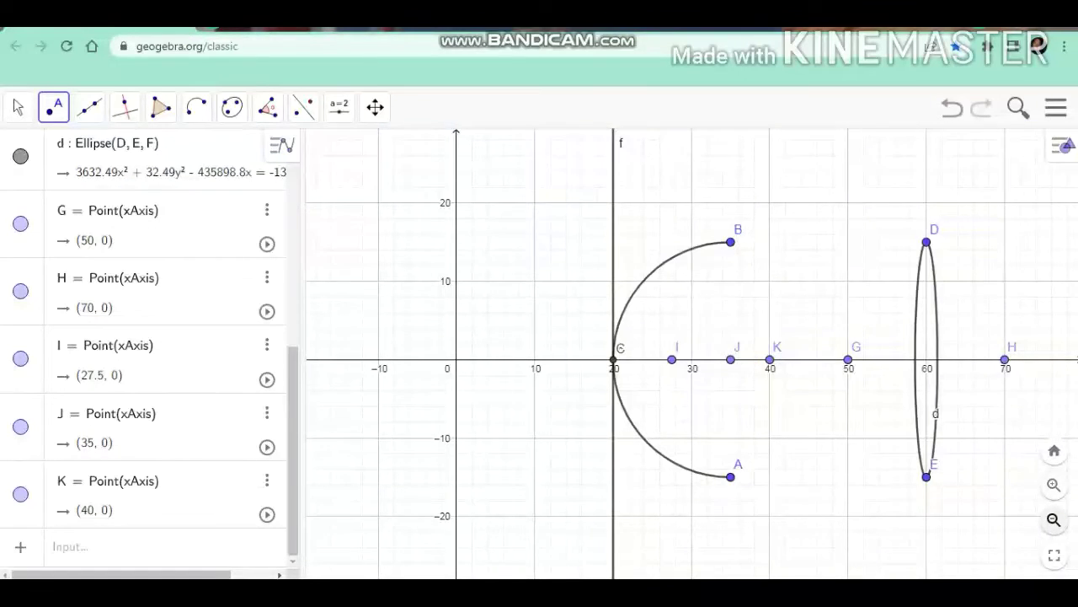
click(1054, 519)
click(954, 359)
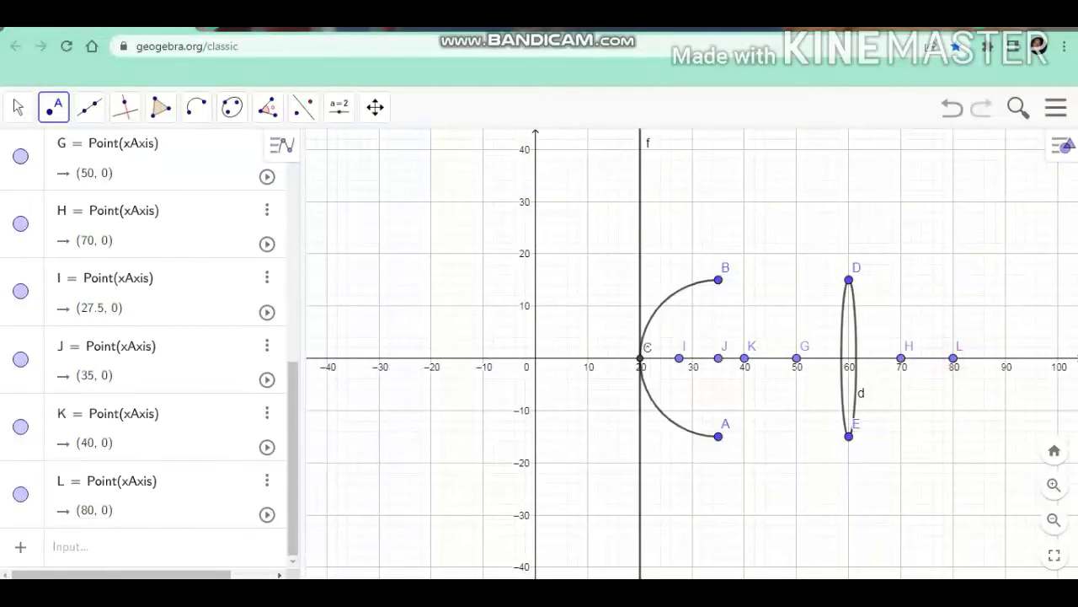
- Place a point on the x-axis midway between 40 and 50 and nudge it to 45.06
click(1054, 485)
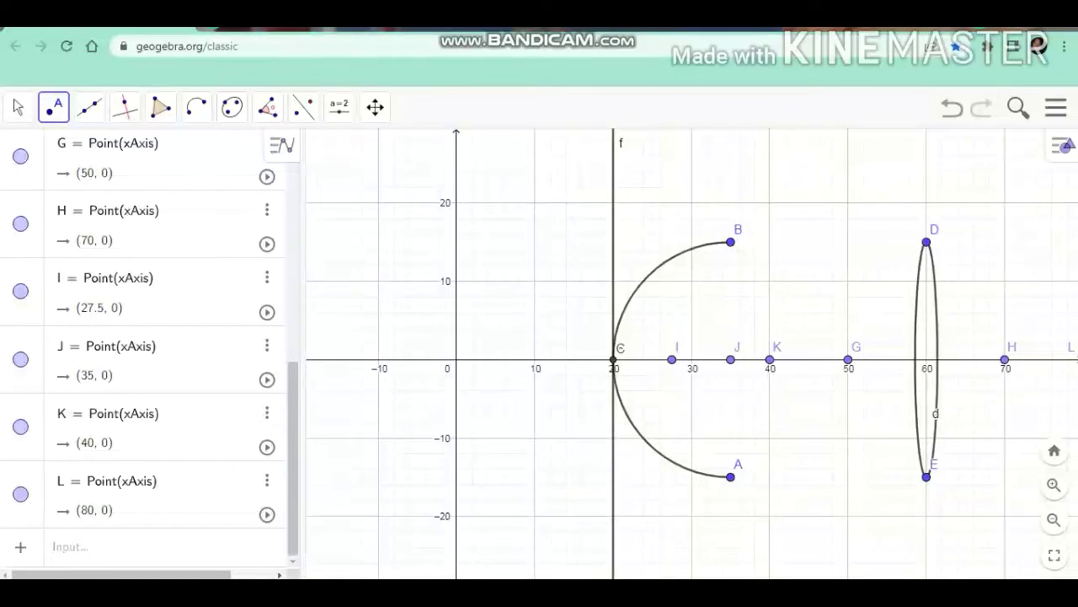
click(808, 360)
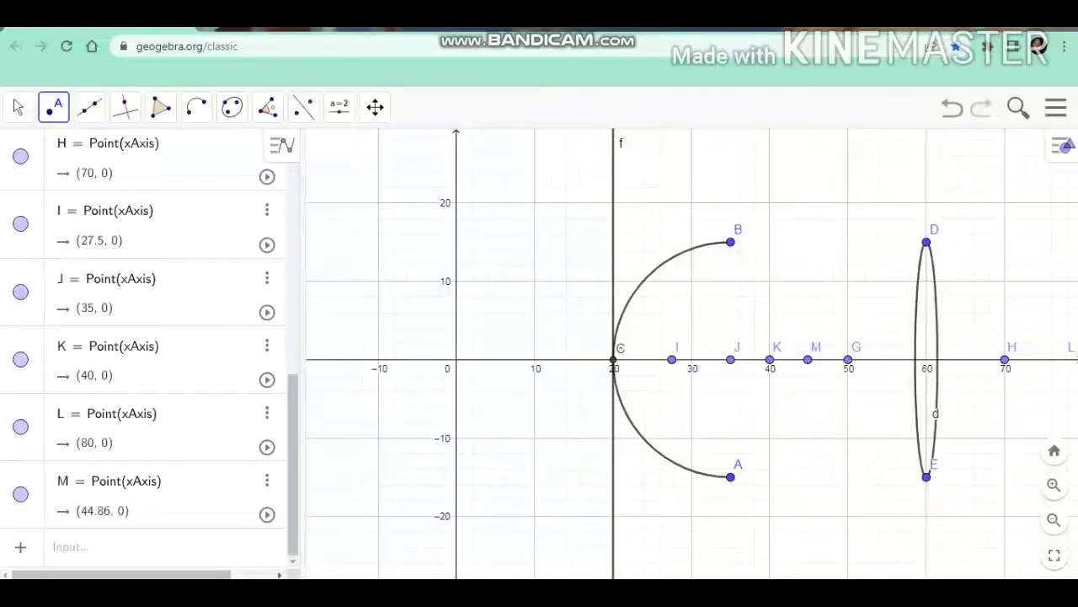
click(99, 478)
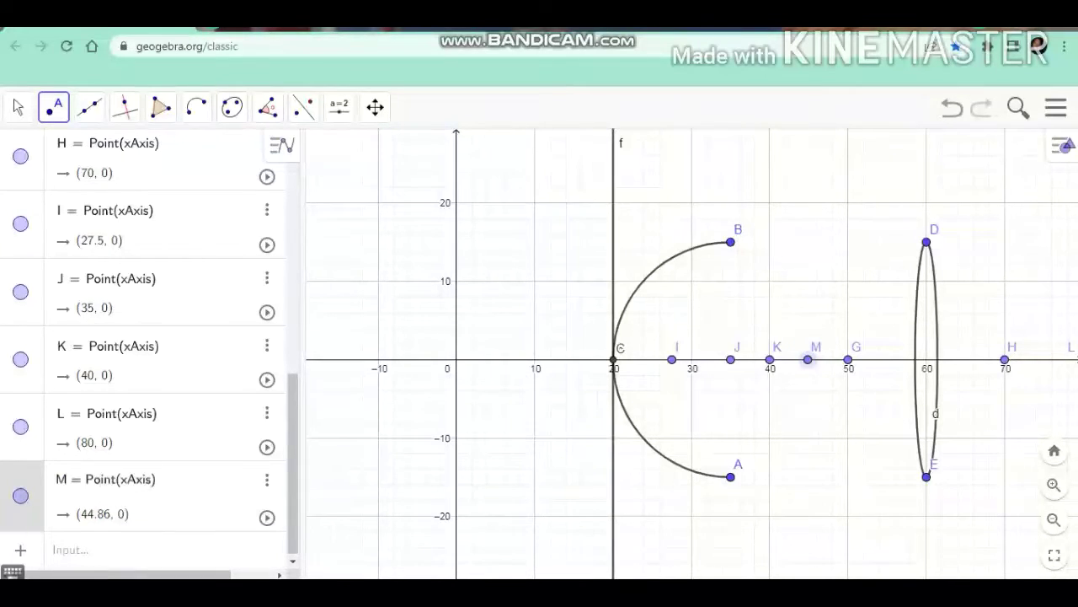
key(Right)
key(Right)
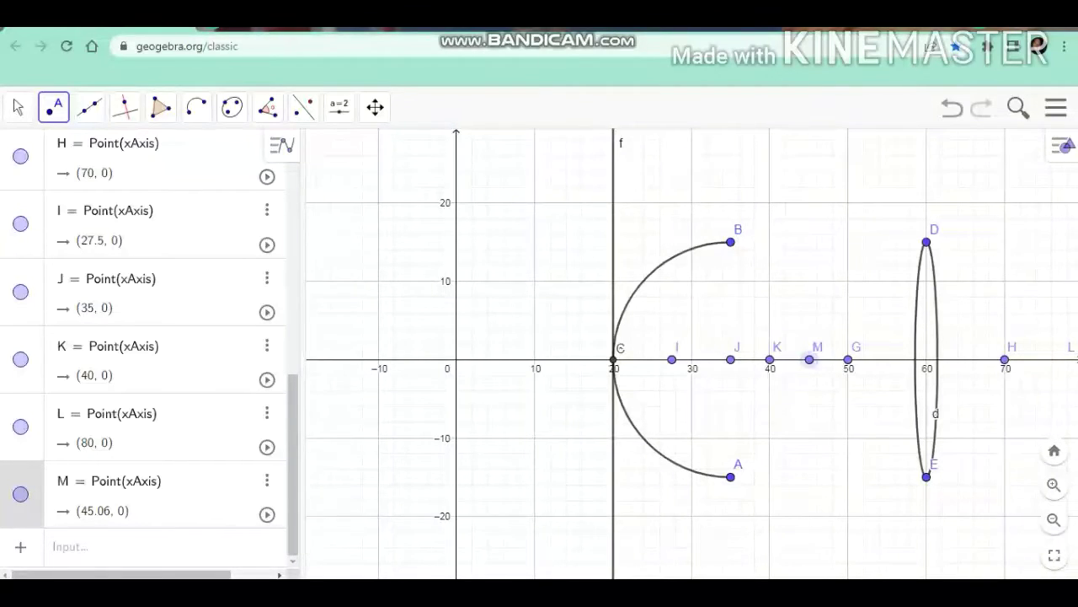
- Construct a line perpendicular to the x-axis through (60, 0), the ellipse's centre, and mark its intersection with the axis
click(128, 108)
click(135, 153)
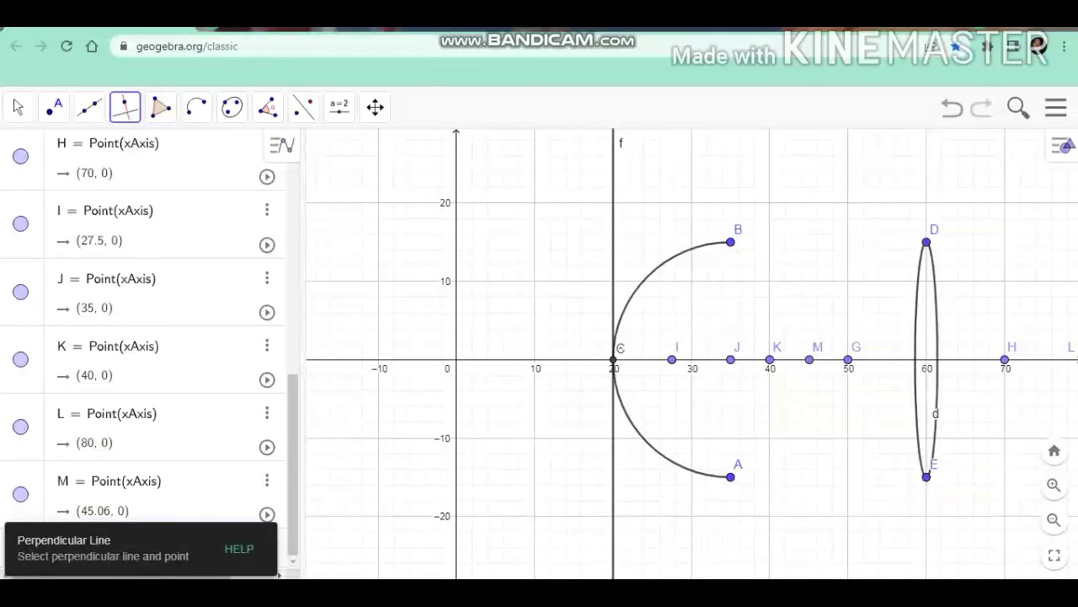
click(926, 361)
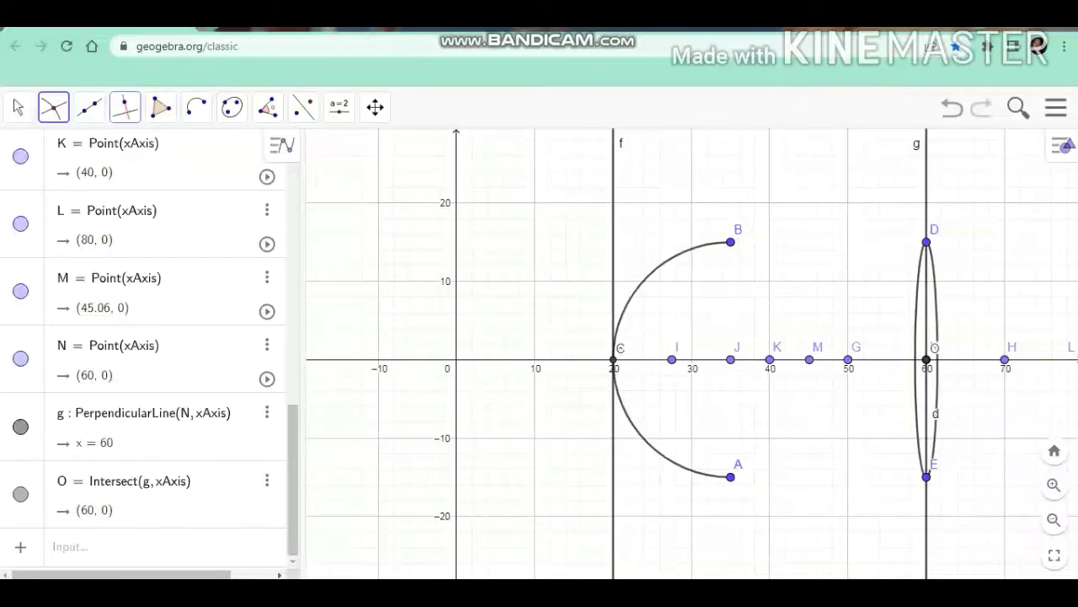
- Construct a line perpendicular to the x-axis through point M at 45.06
click(125, 107)
click(135, 153)
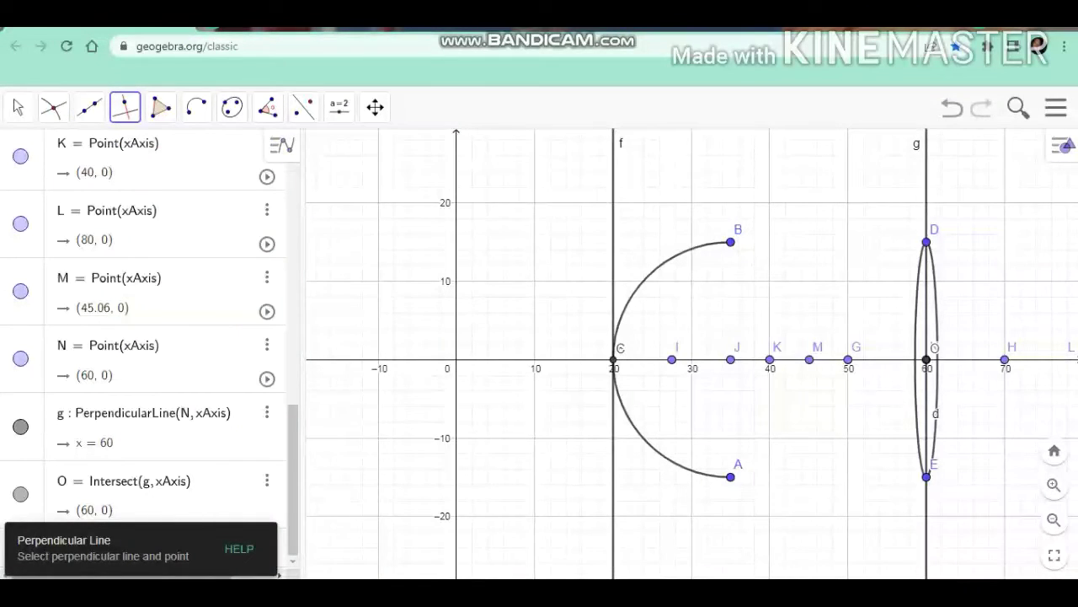
click(809, 359)
click(825, 361)
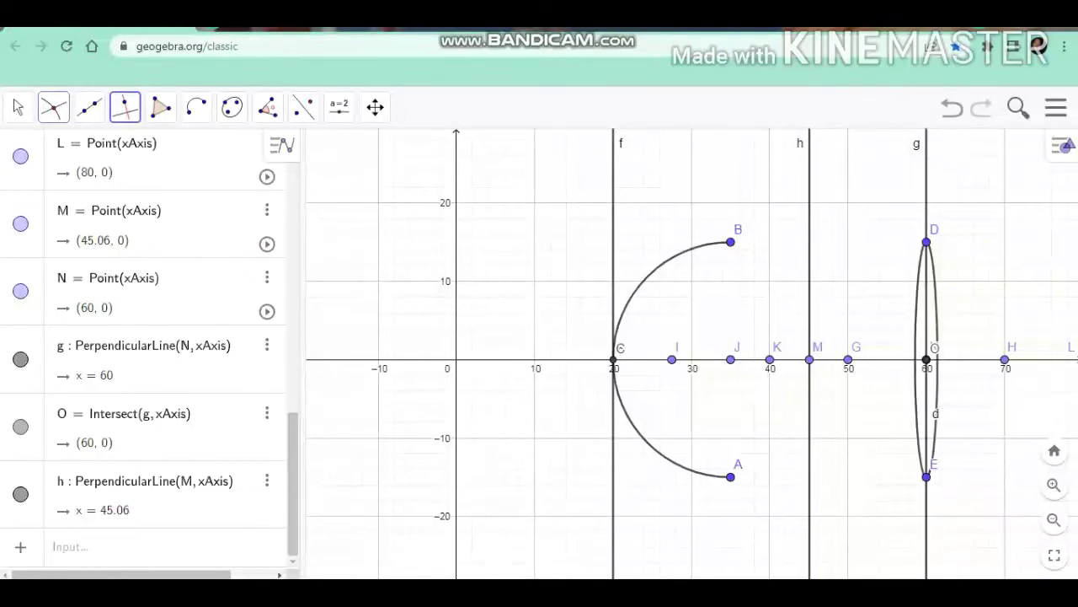
- Move point M along the x-axis to exactly (45, 0)
click(54, 107)
click(84, 152)
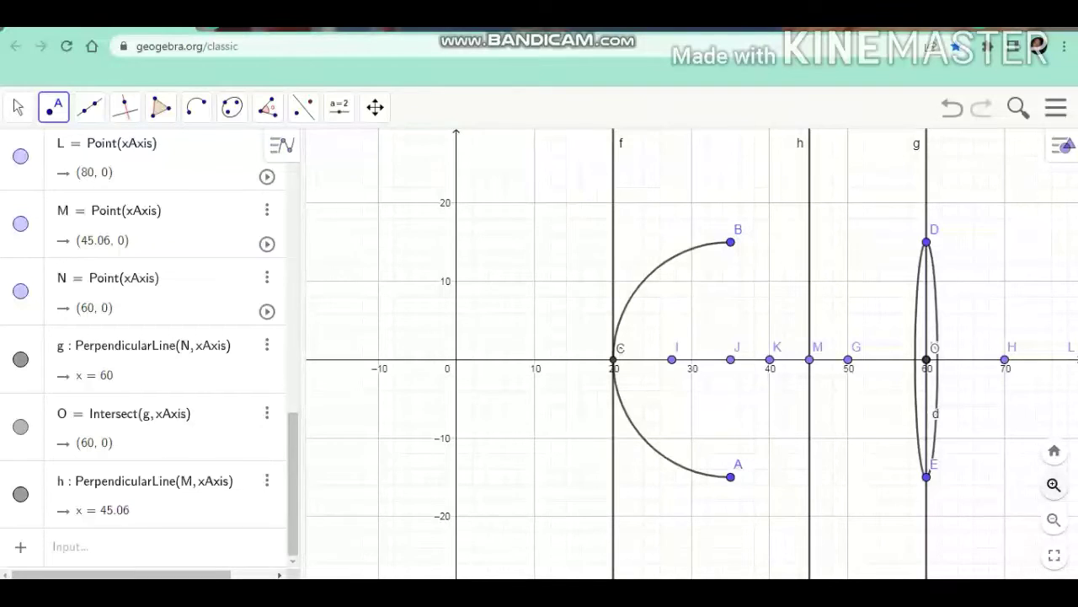
click(1054, 484)
click(1054, 484)
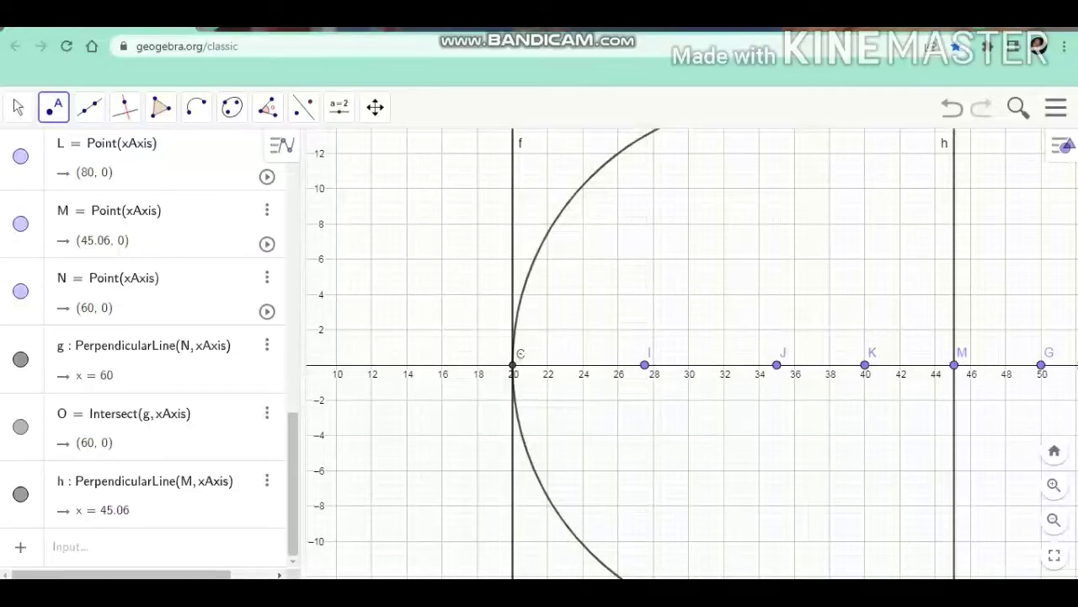
click(1053, 484)
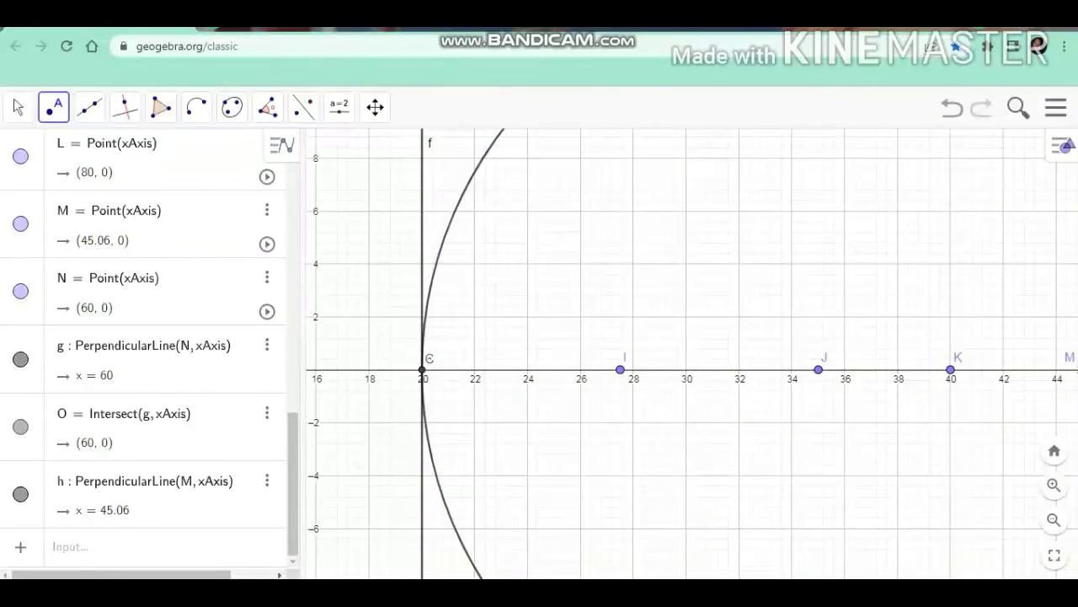
click(1053, 484)
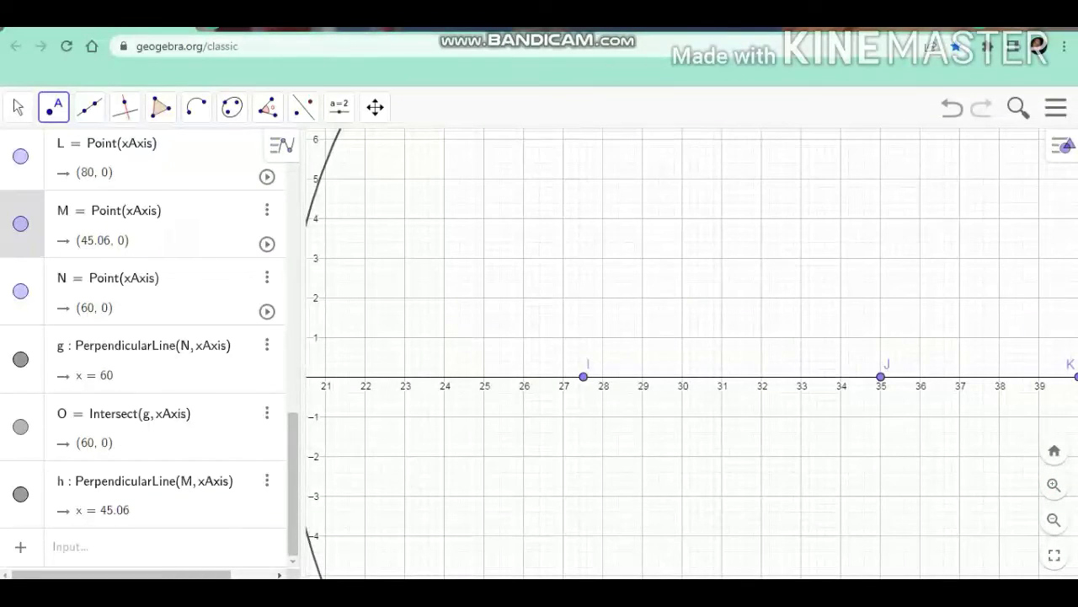
click(16, 107)
drag(674, 253, 301, 276)
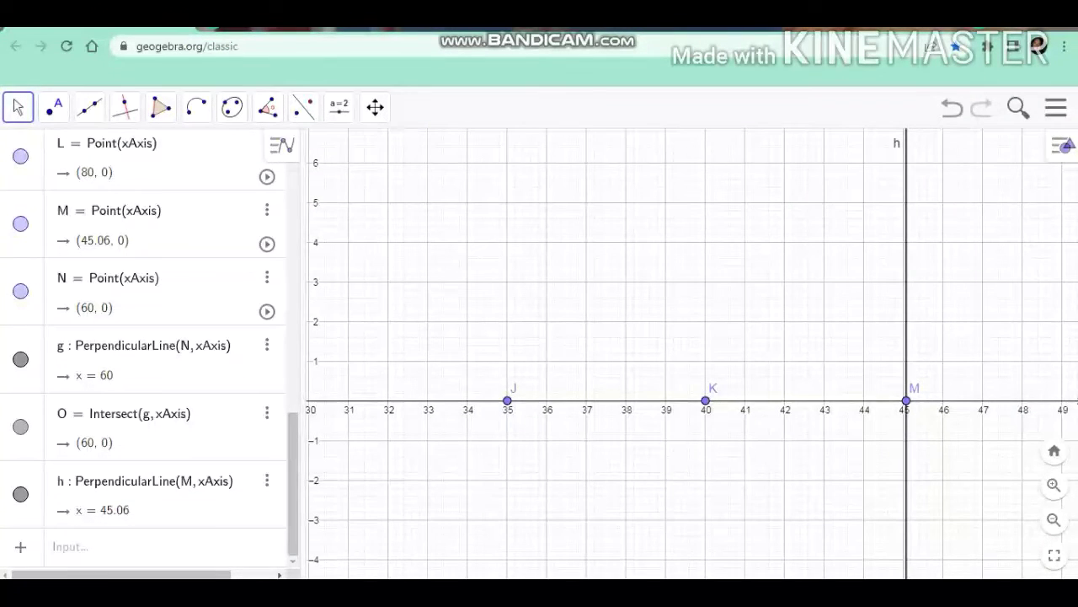
drag(906, 400, 904, 400)
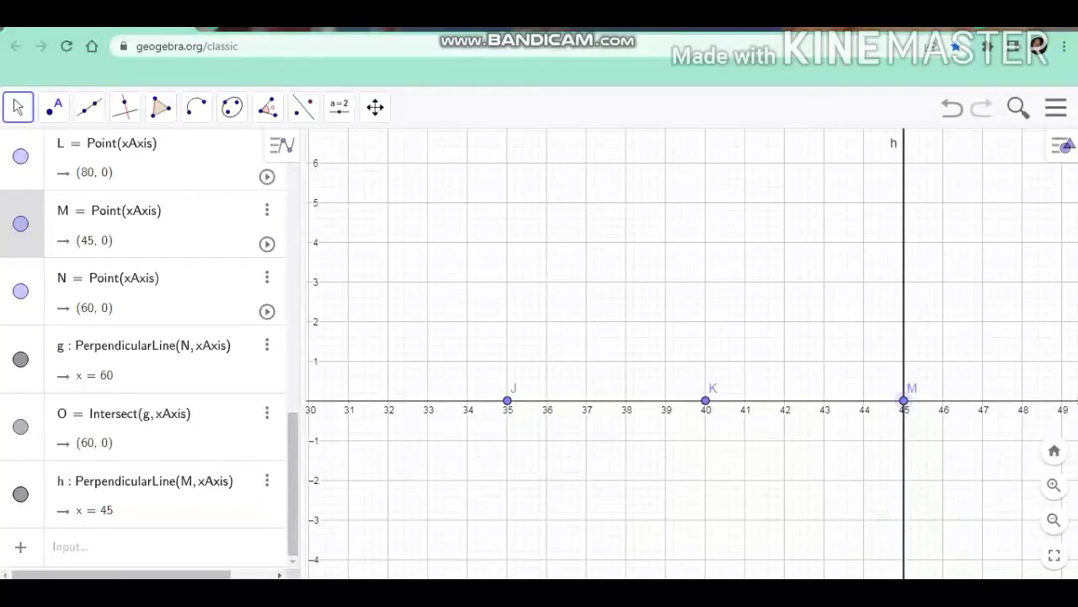
- Place a point on the perpendicular line through M and adjust it to (45, 6.5)
click(54, 107)
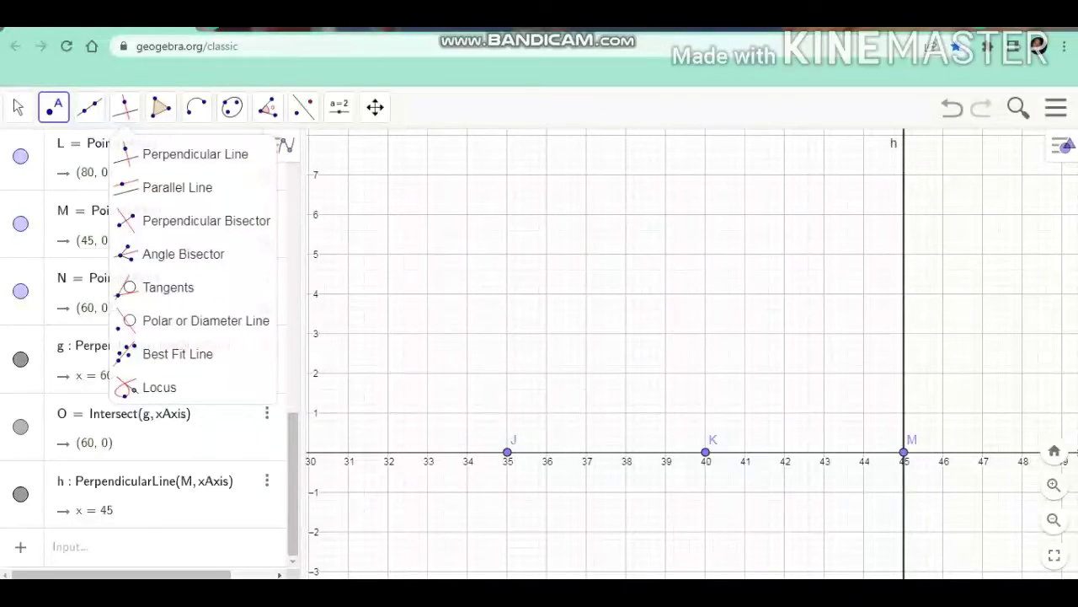
click(903, 196)
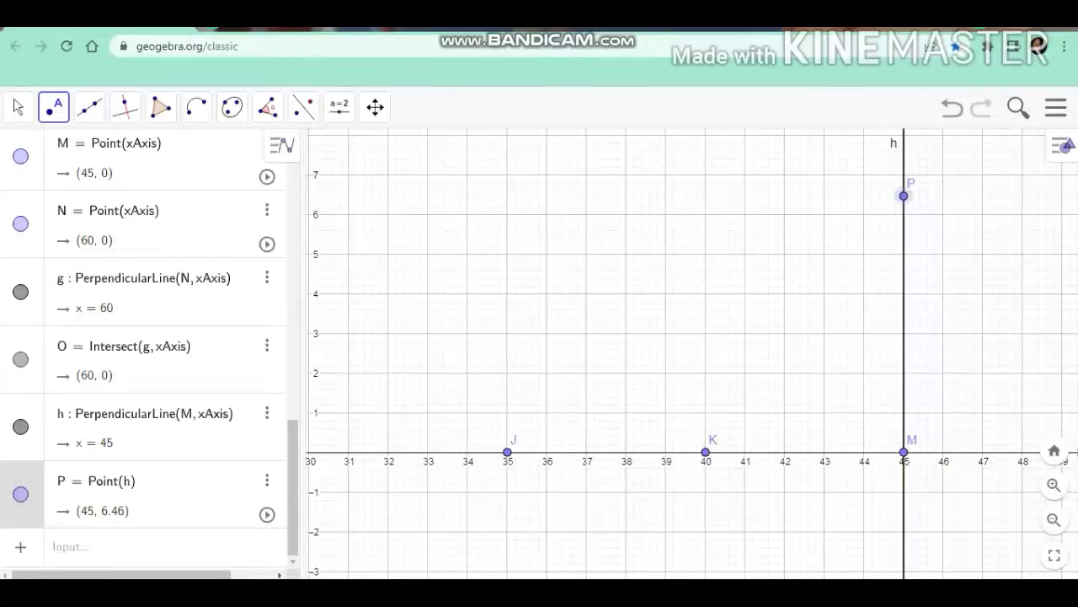
drag(903, 196, 903, 194)
- Construct a line through point P parallel to the x-axis
click(1053, 520)
click(1053, 520)
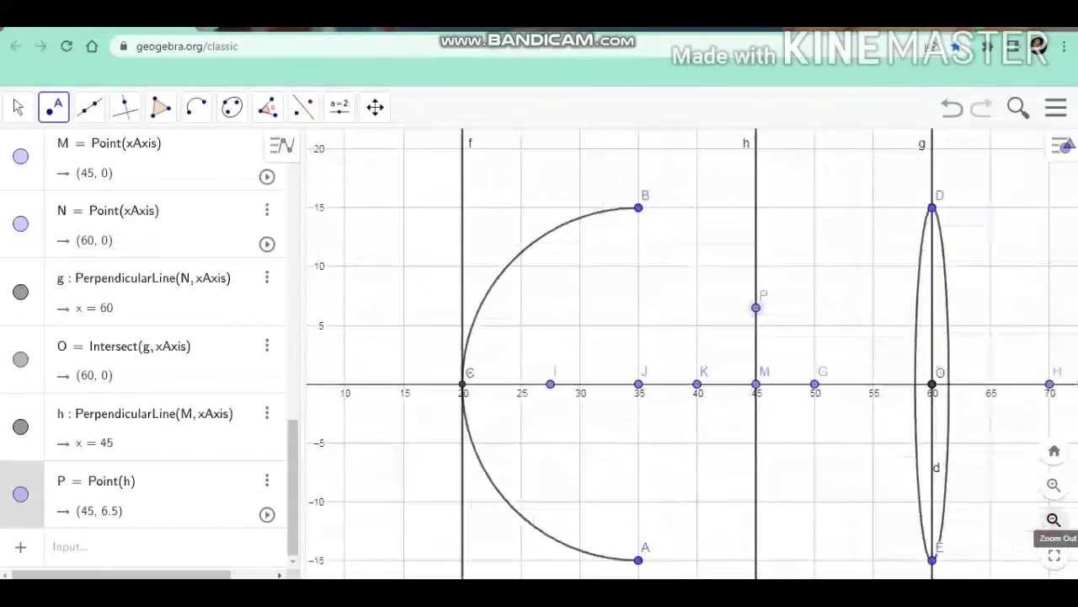
click(125, 107)
click(152, 185)
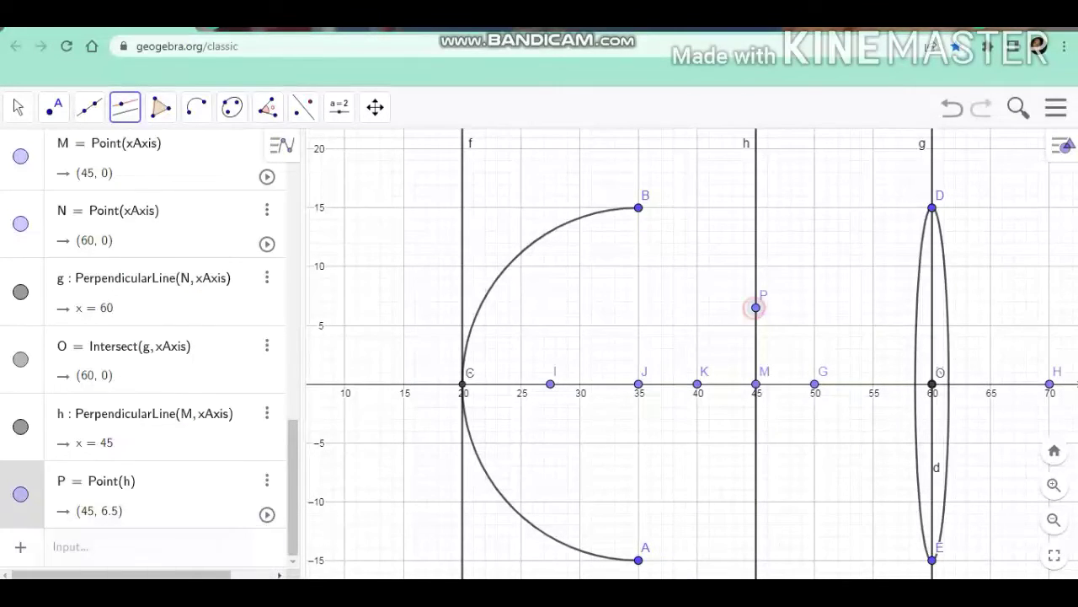
click(755, 307)
click(796, 384)
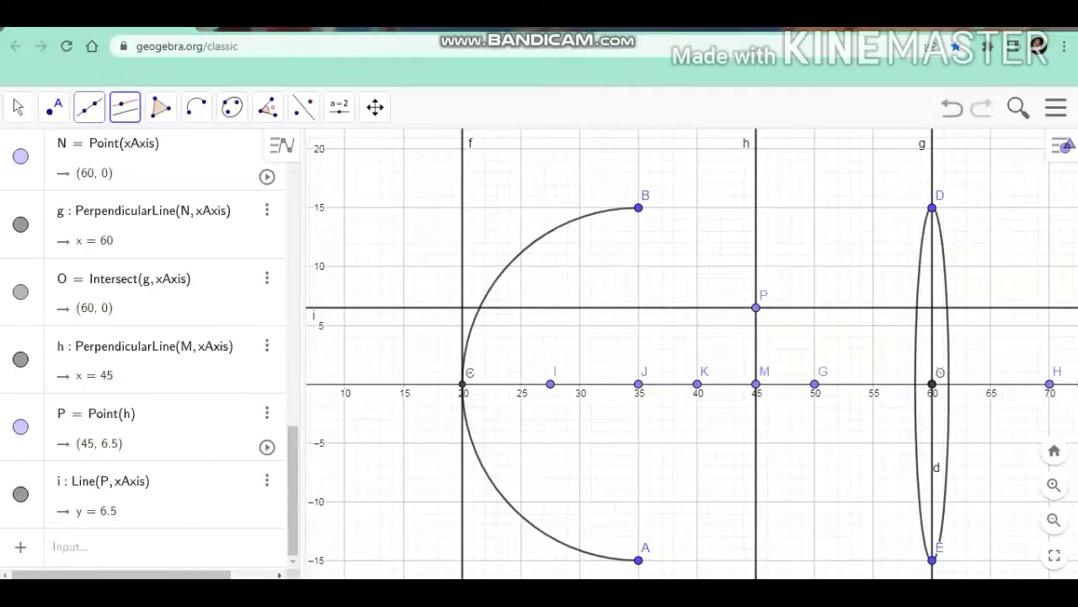
- Mark the intersections of the horizontal line through P with the semicircular arc and with the vertical line through the ellipse's centre
click(53, 107)
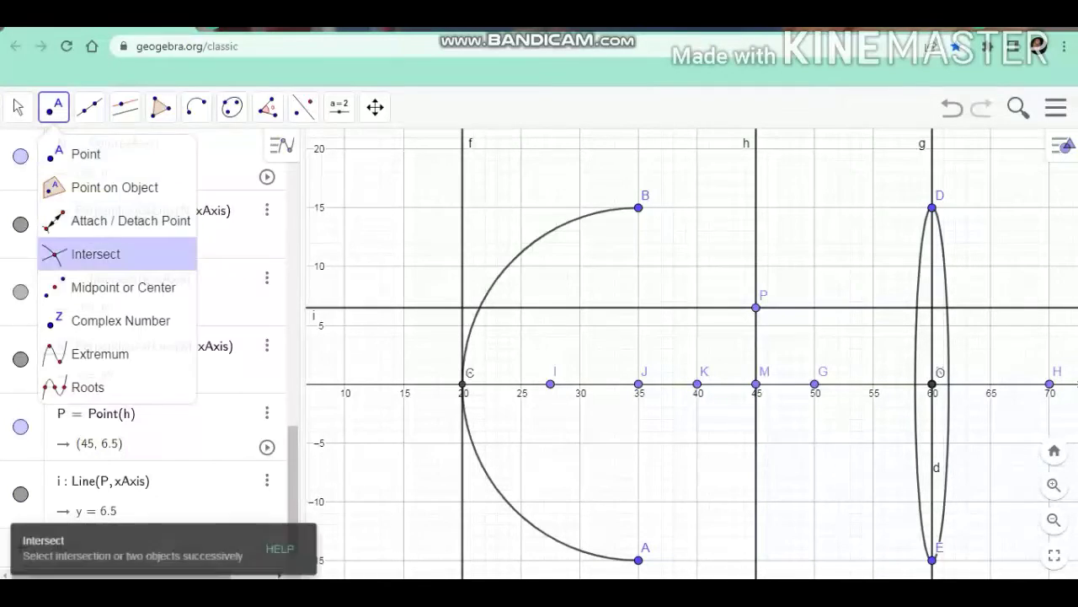
click(89, 252)
click(479, 307)
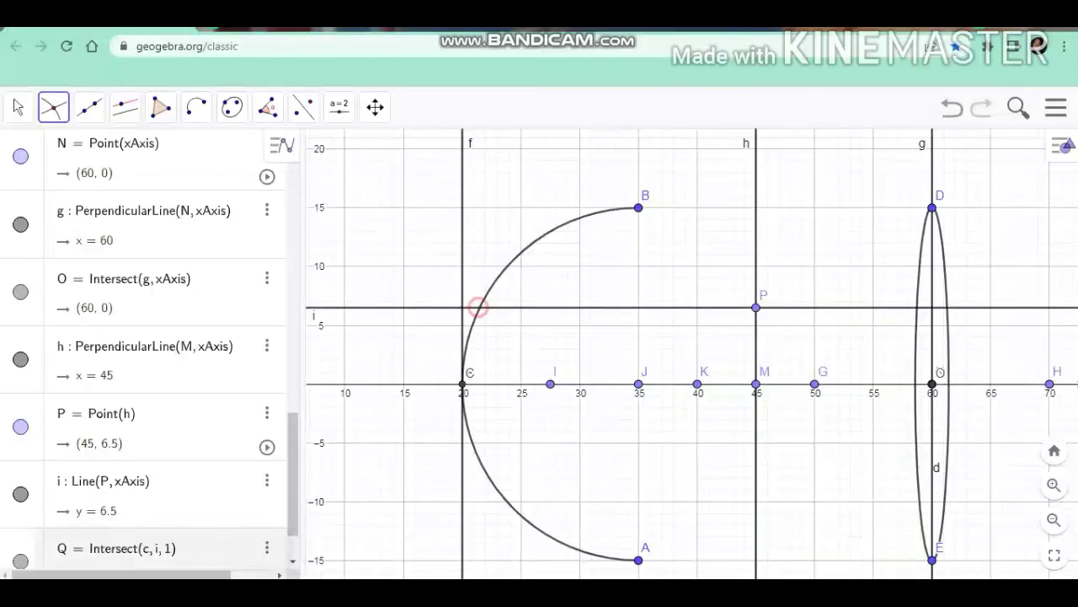
click(932, 307)
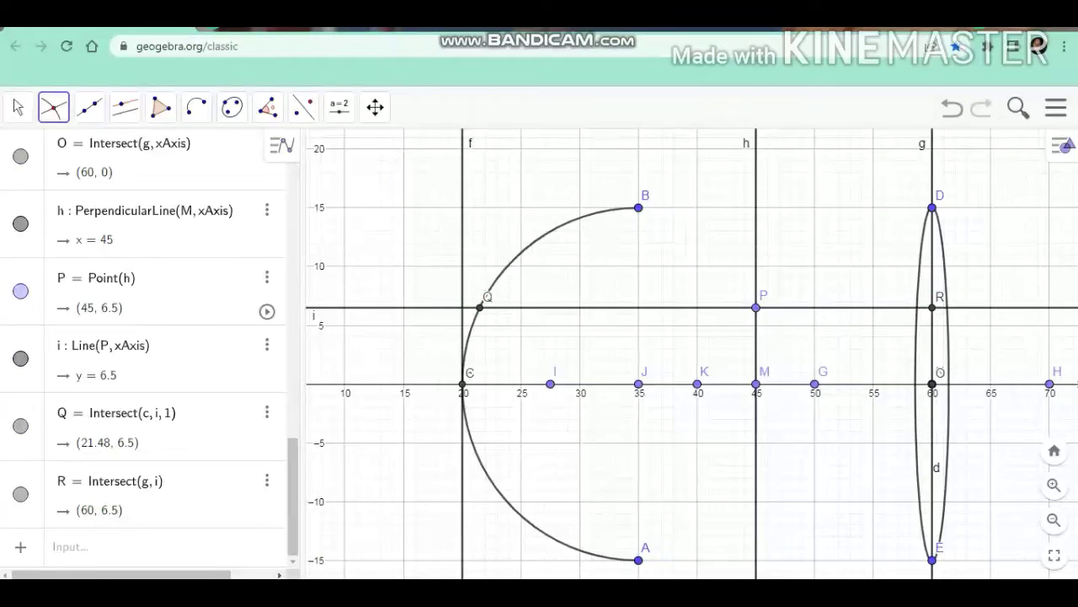
- Draw a vector from M up to P as the object arrow
click(89, 107)
click(132, 318)
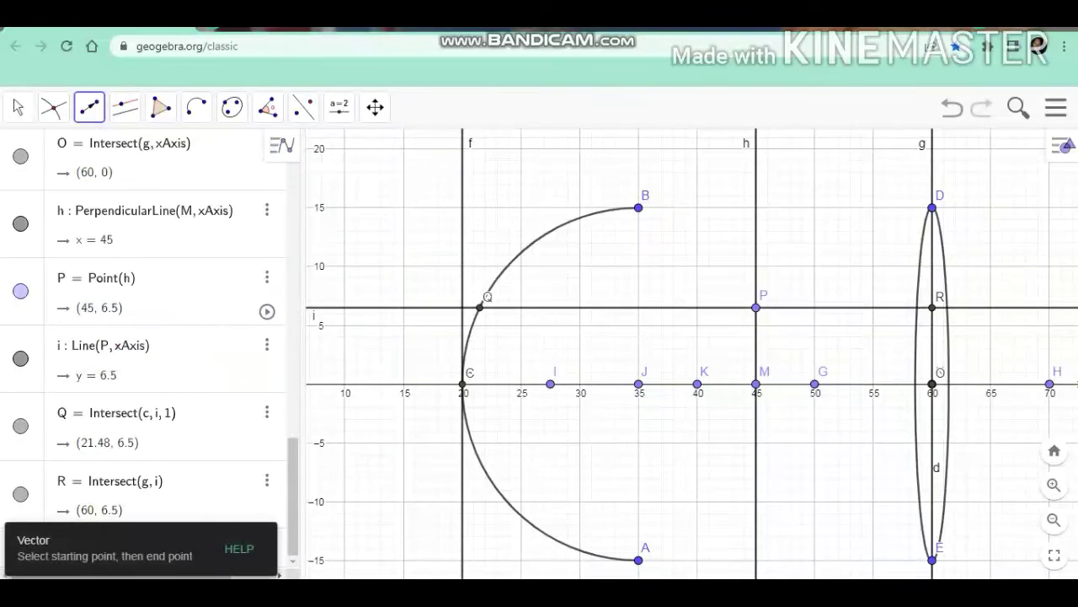
click(755, 384)
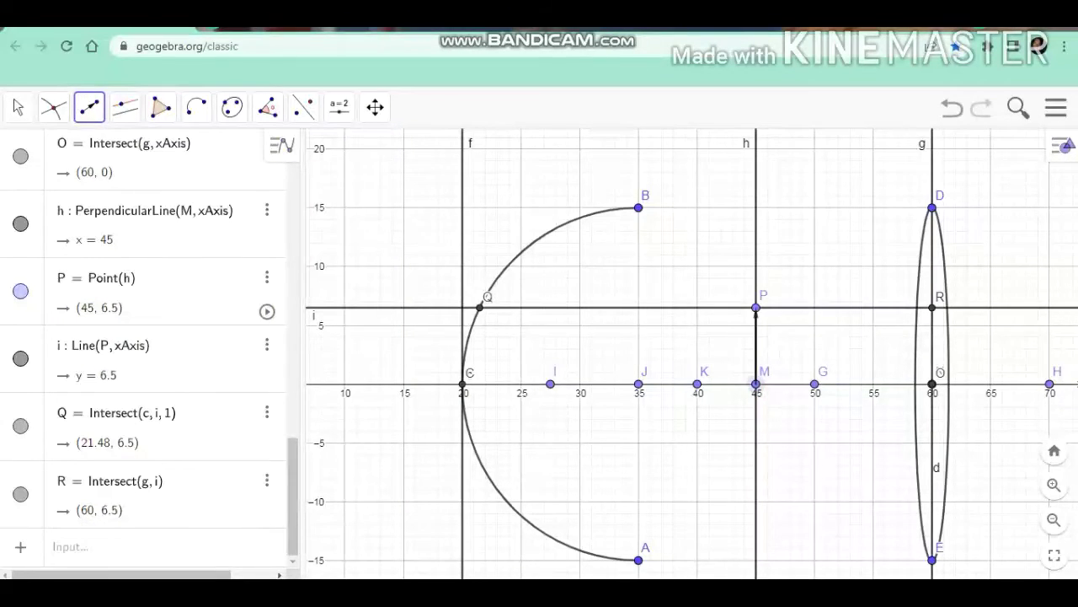
click(756, 307)
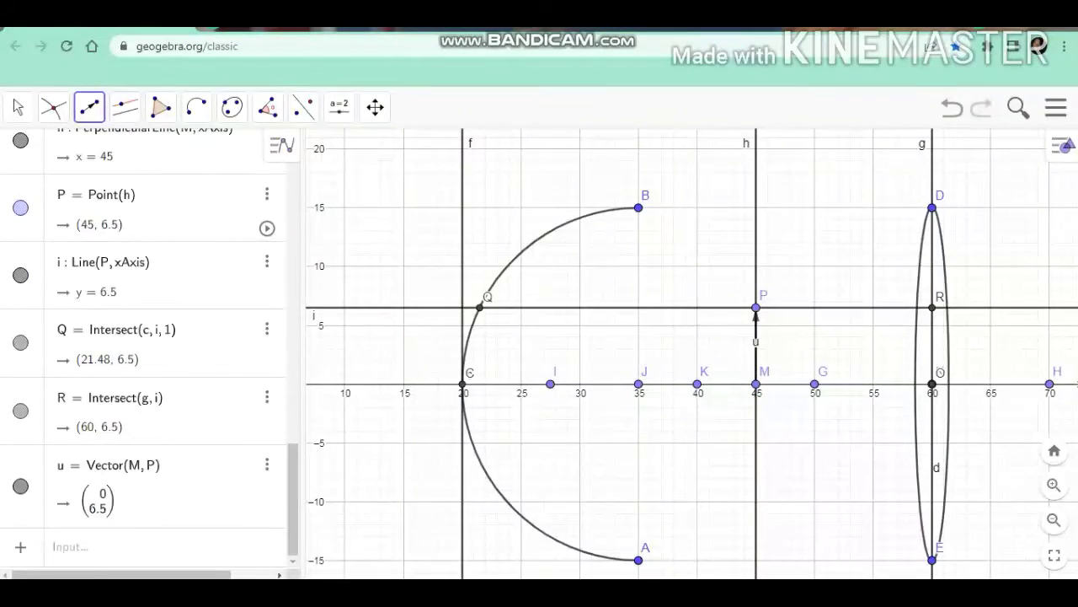
click(756, 266)
key(Escape)
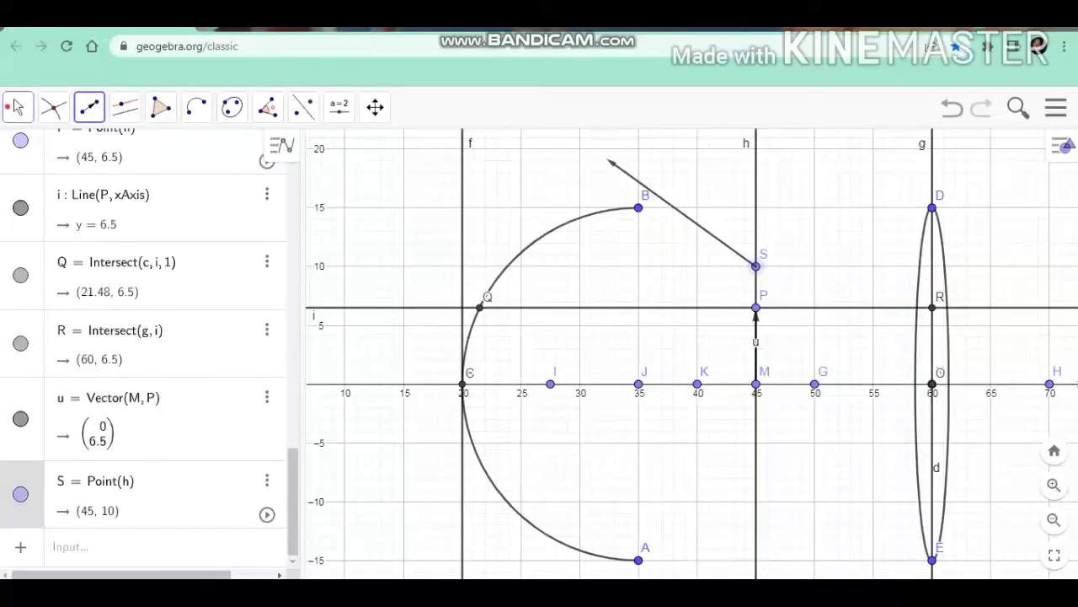
click(124, 107)
key(Escape)
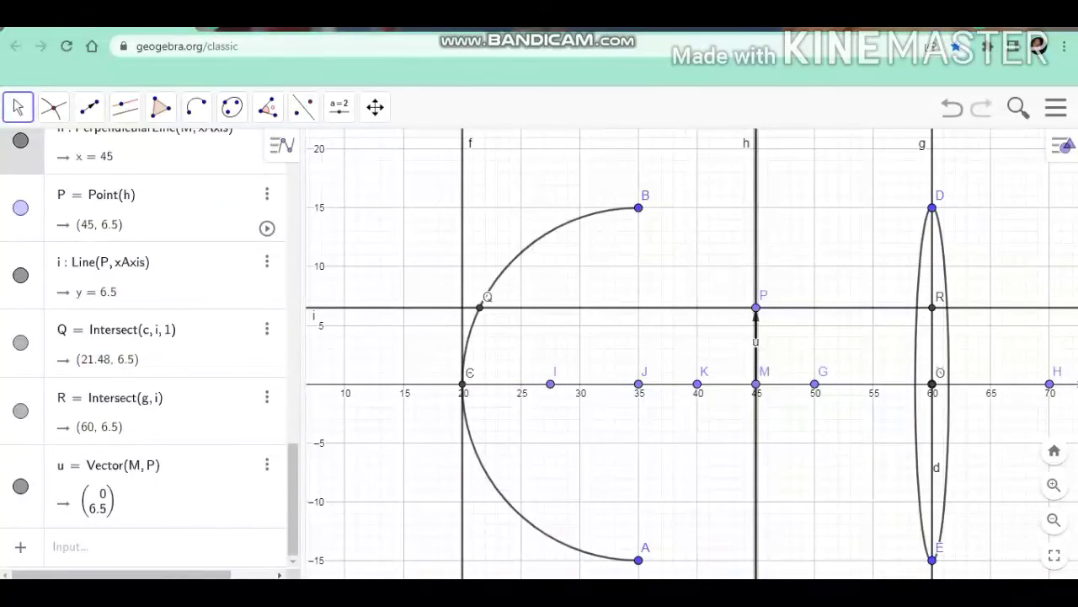
- Hide the vertical line through M and the horizontal line through P
right_click(754, 222)
click(832, 364)
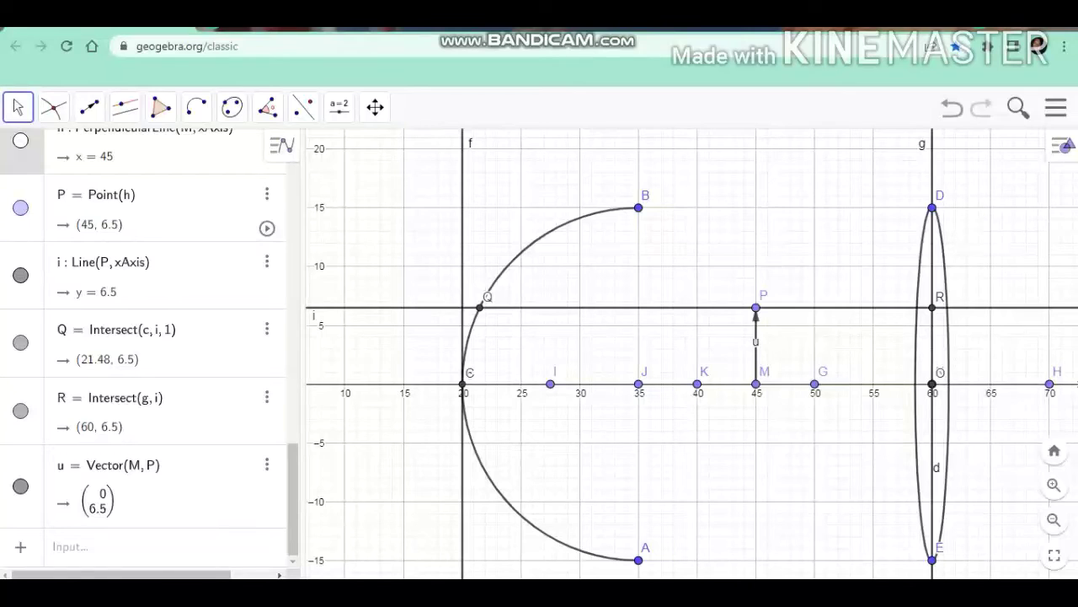
right_click(665, 307)
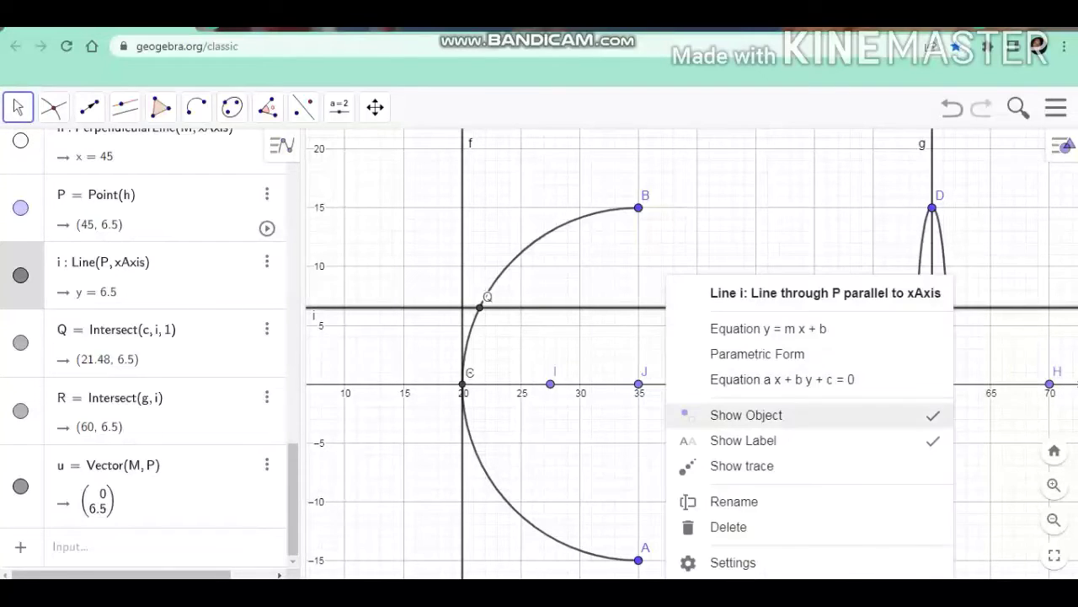
click(741, 413)
- Draw a segment from Q on the arc to R on the ellipse's vertical axis
click(90, 107)
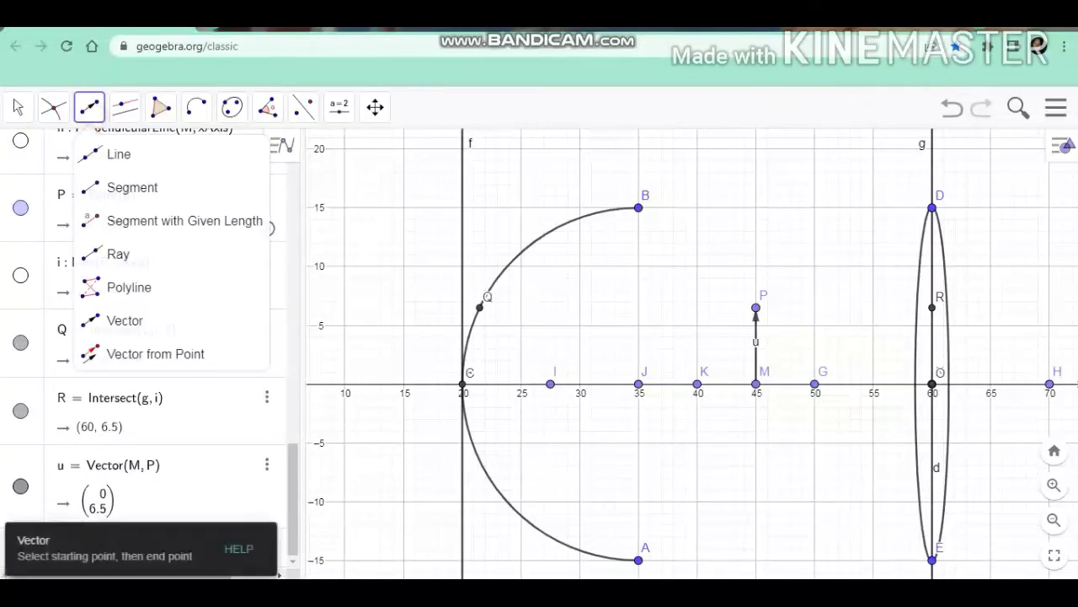
click(101, 186)
click(479, 307)
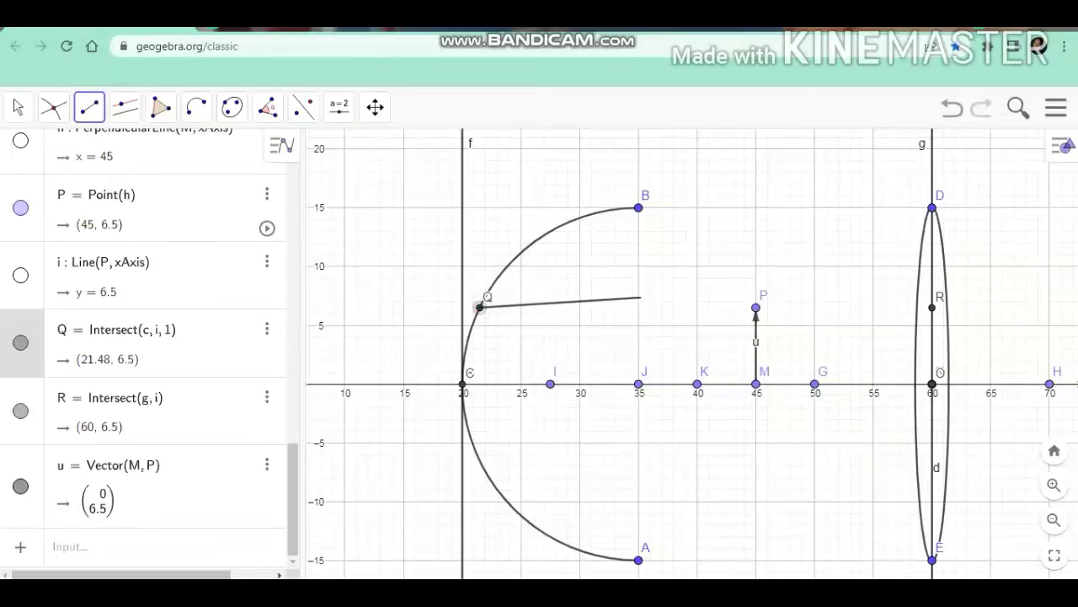
click(932, 308)
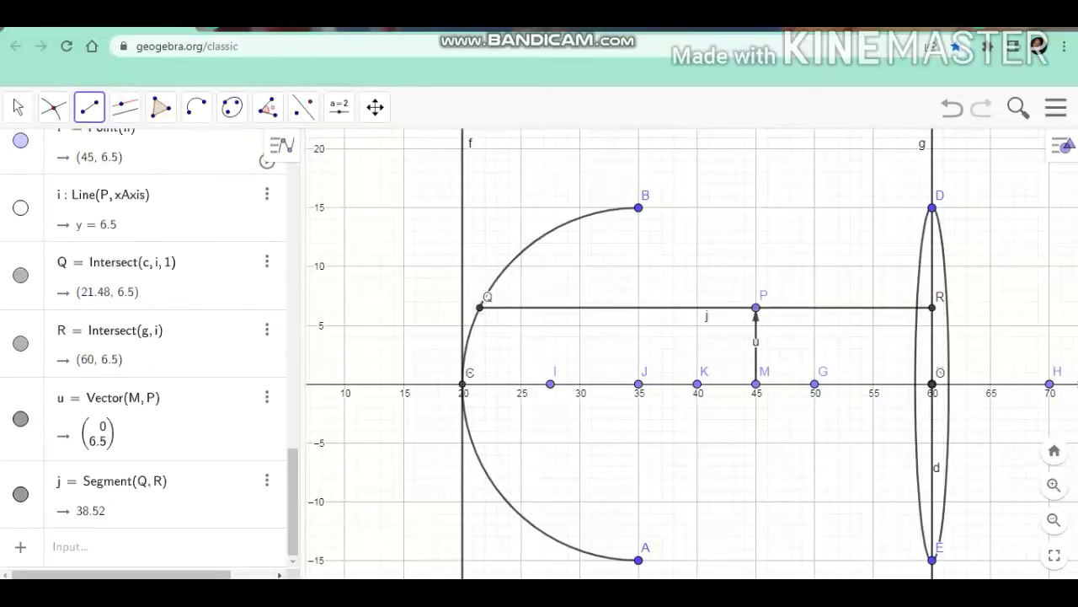
- Rename the x-axis points: L as P', H as Fl', G as Fl, K as P, J as M, and I as Fc
click(1053, 520)
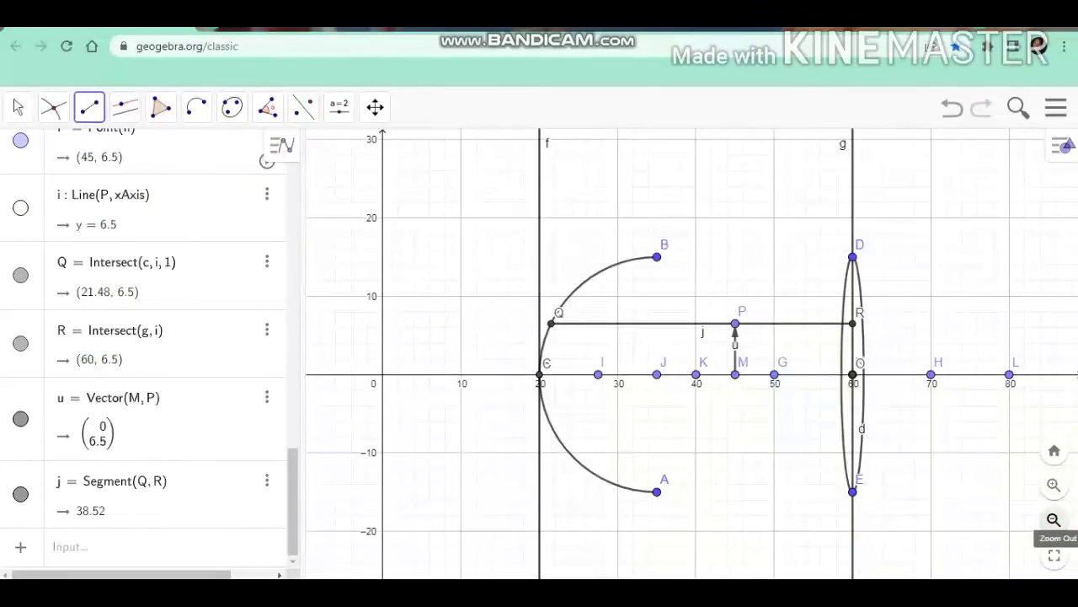
key(Escape)
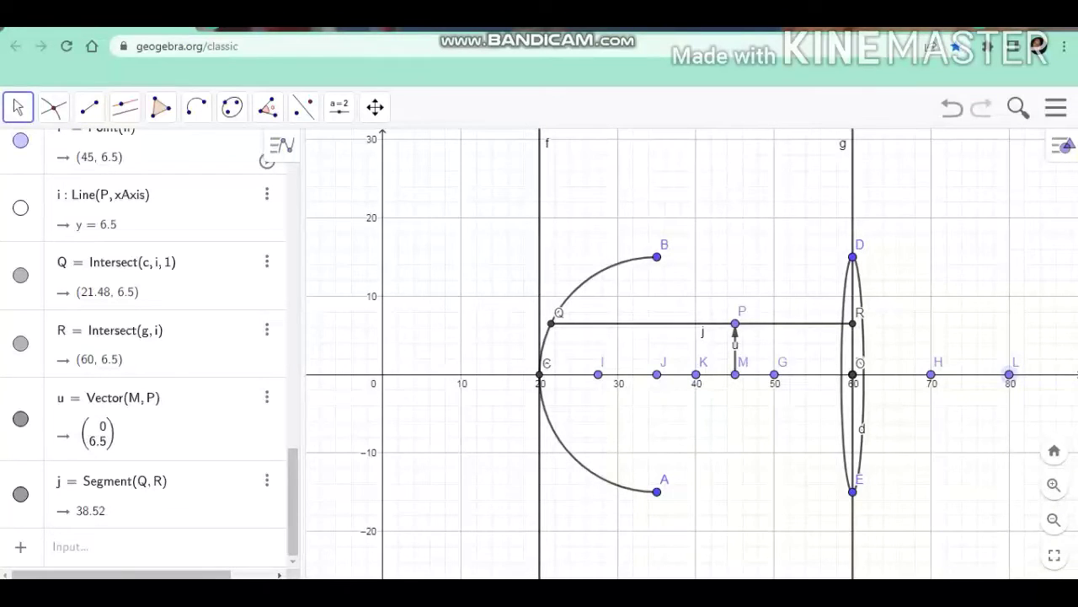
right_click(1009, 374)
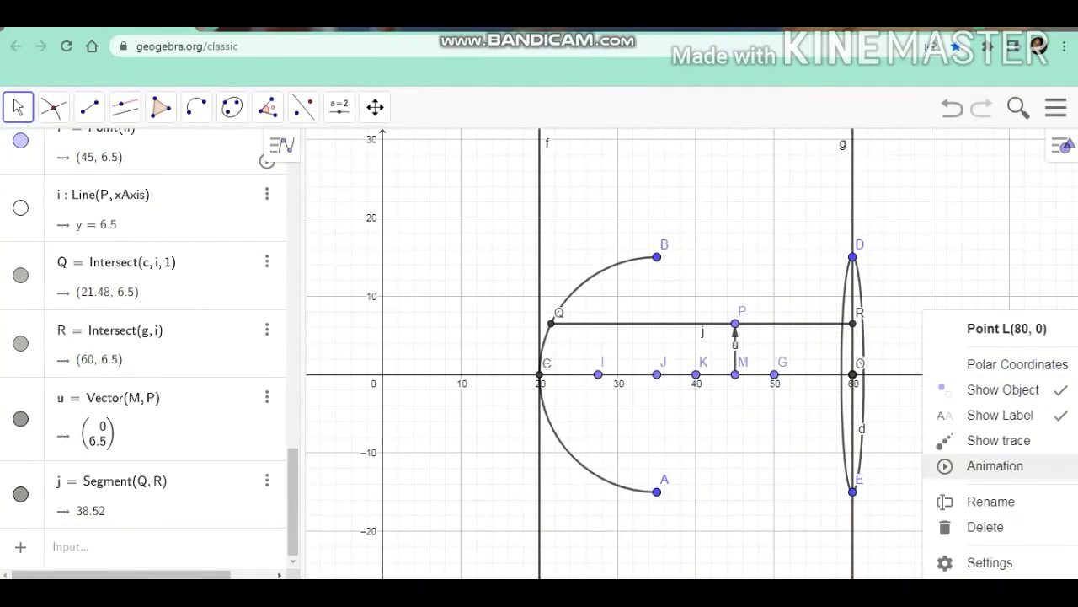
click(990, 501)
key(BackSpace)
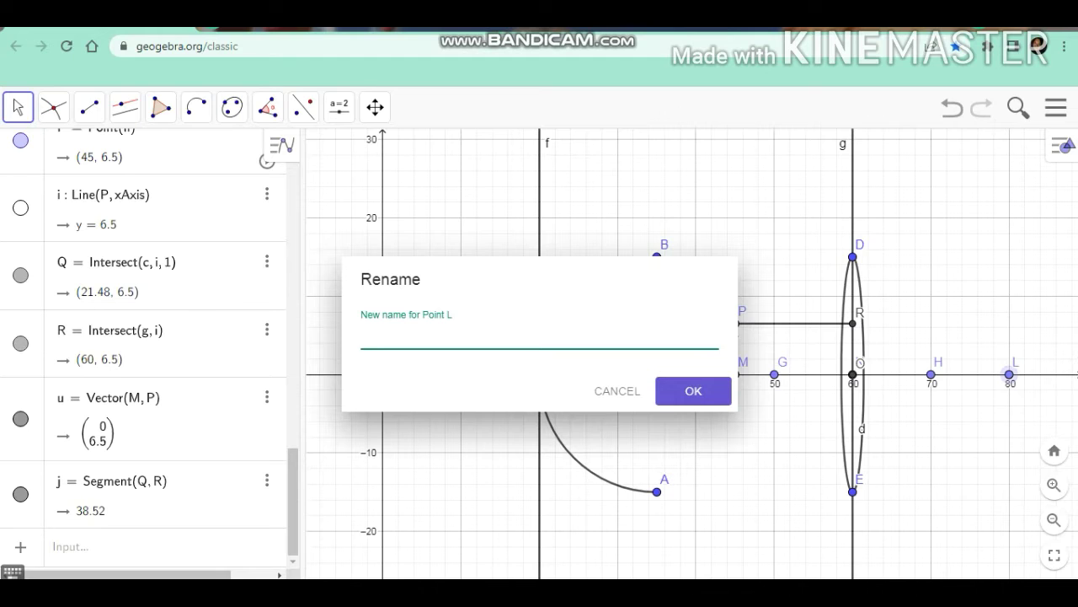
text(P')
key(Return)
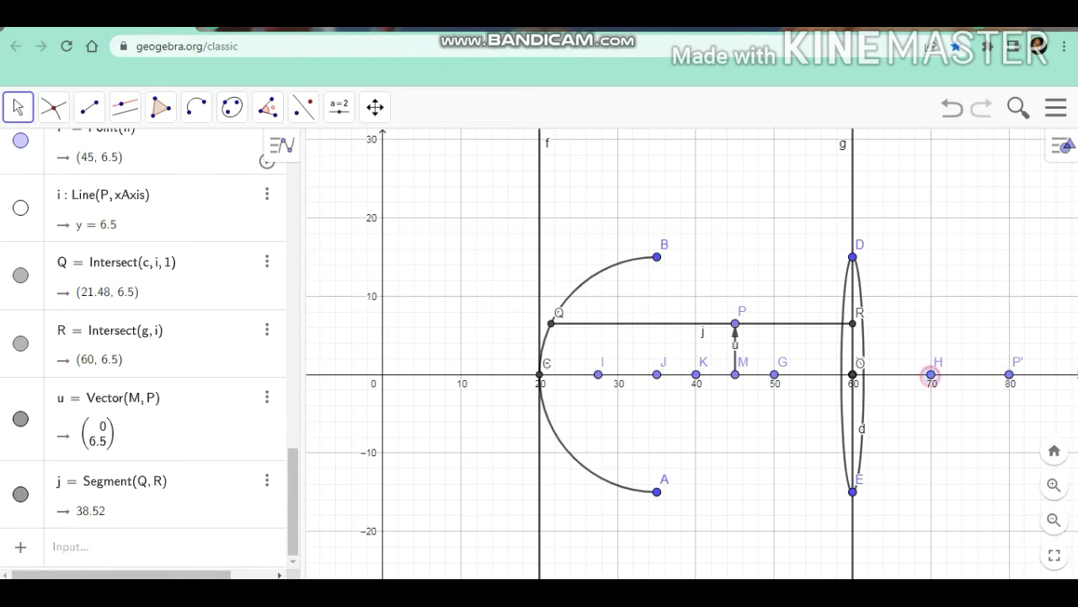
right_click(931, 374)
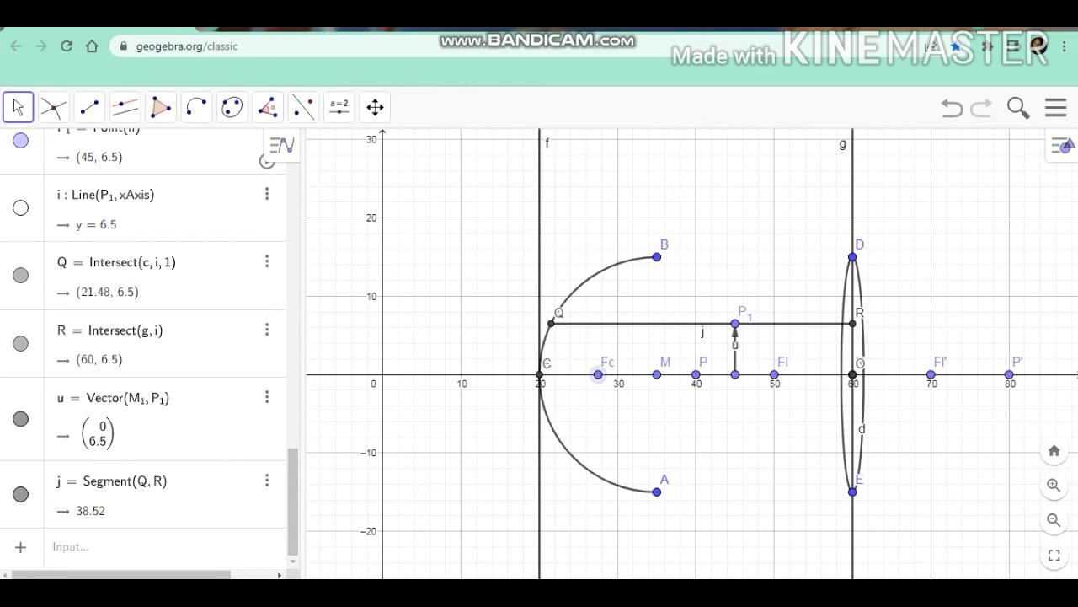
- Draw a ray from R through Fl' and another from the object arrow's tip through the ellipse's centre
click(89, 107)
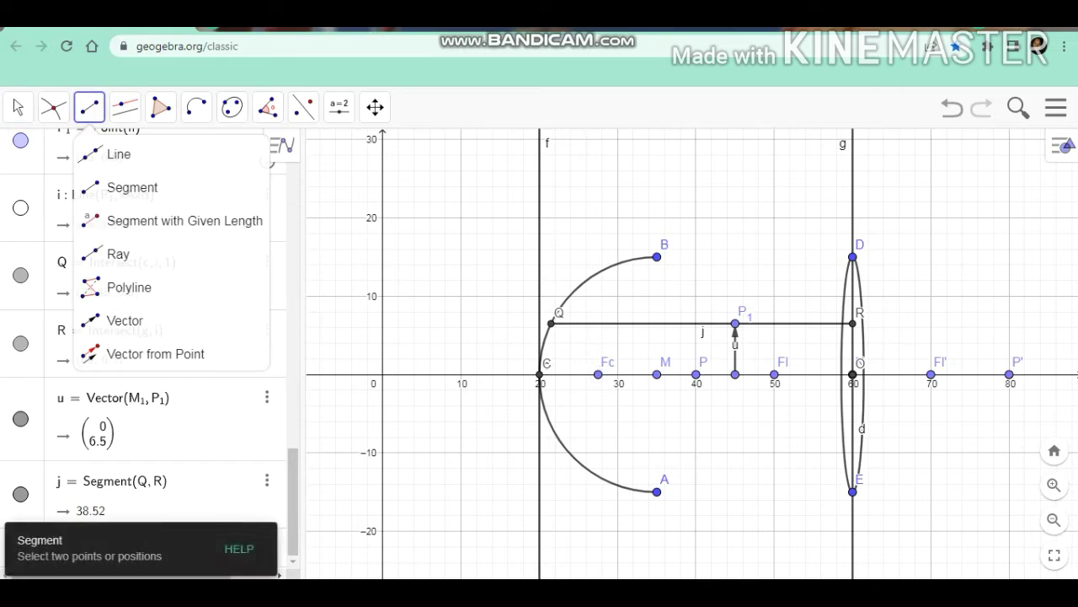
click(106, 250)
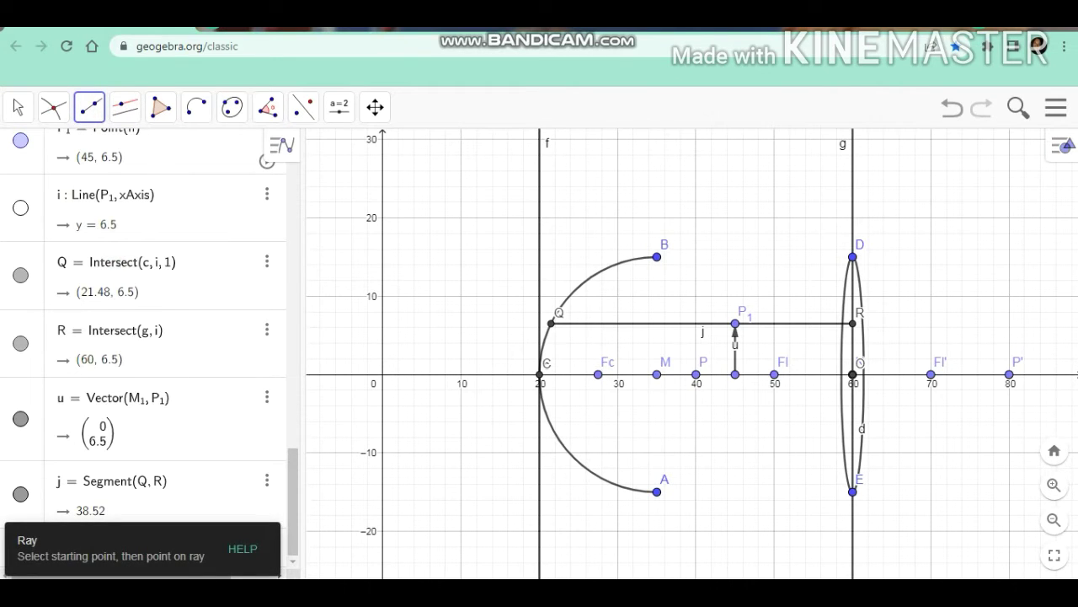
click(852, 323)
click(931, 374)
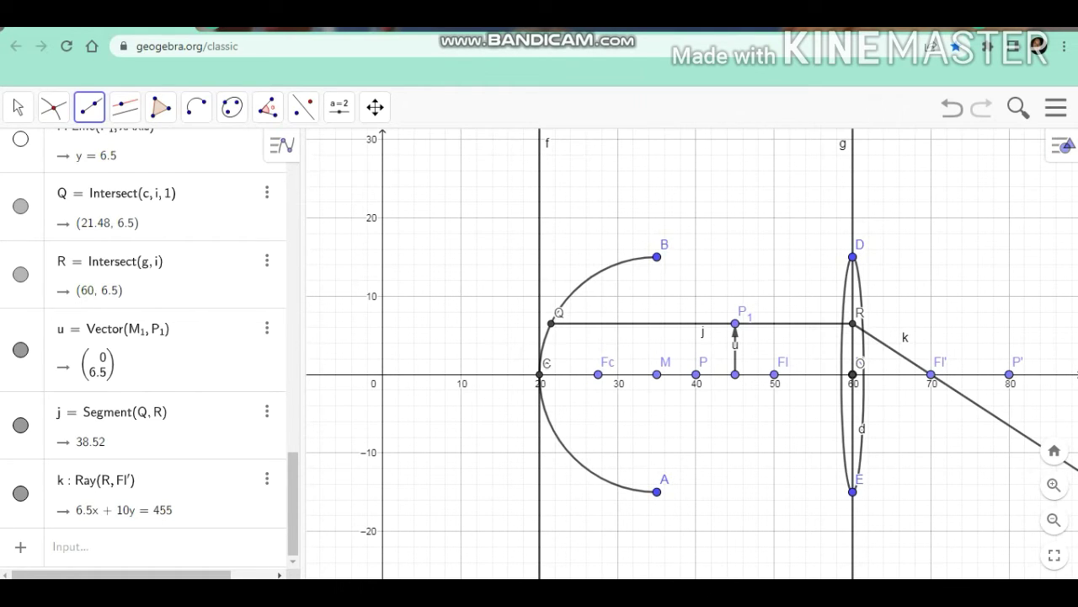
click(735, 323)
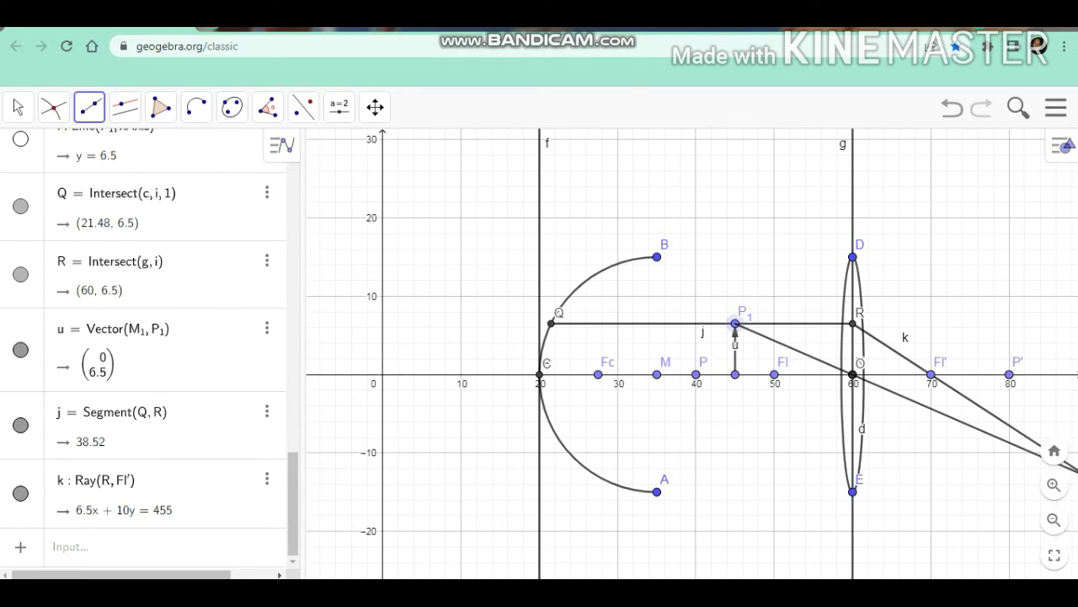
click(852, 373)
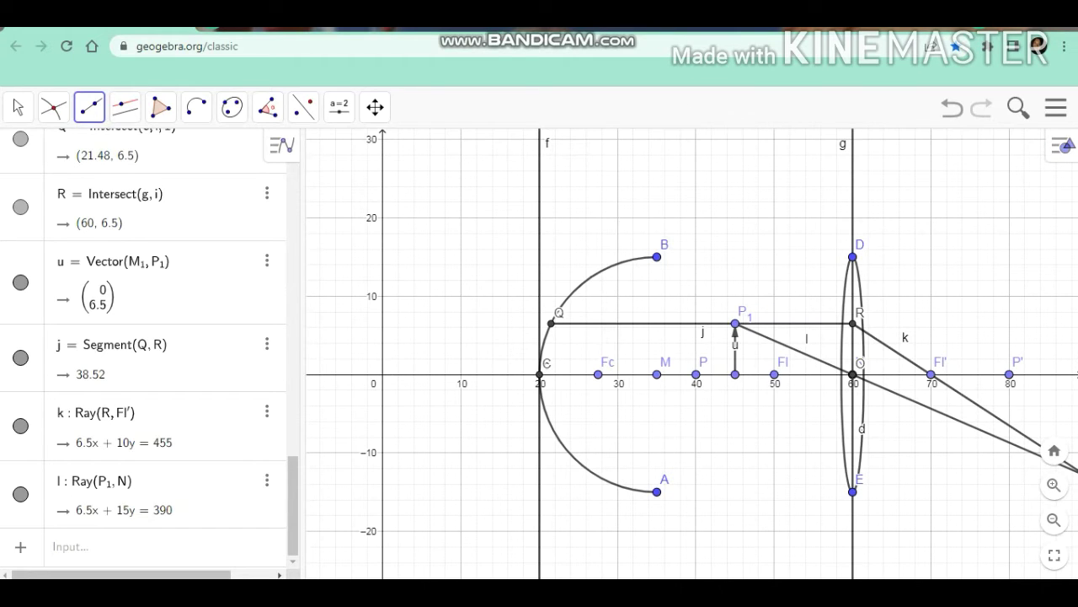
- Draw a ray from the object arrow's tip through Fl
click(736, 323)
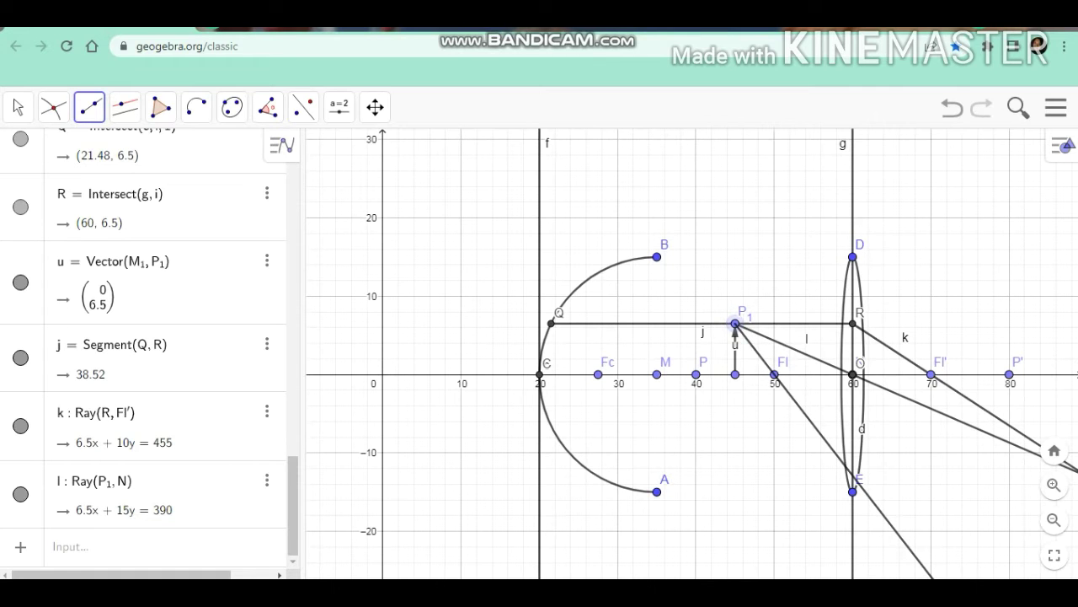
click(774, 374)
click(17, 107)
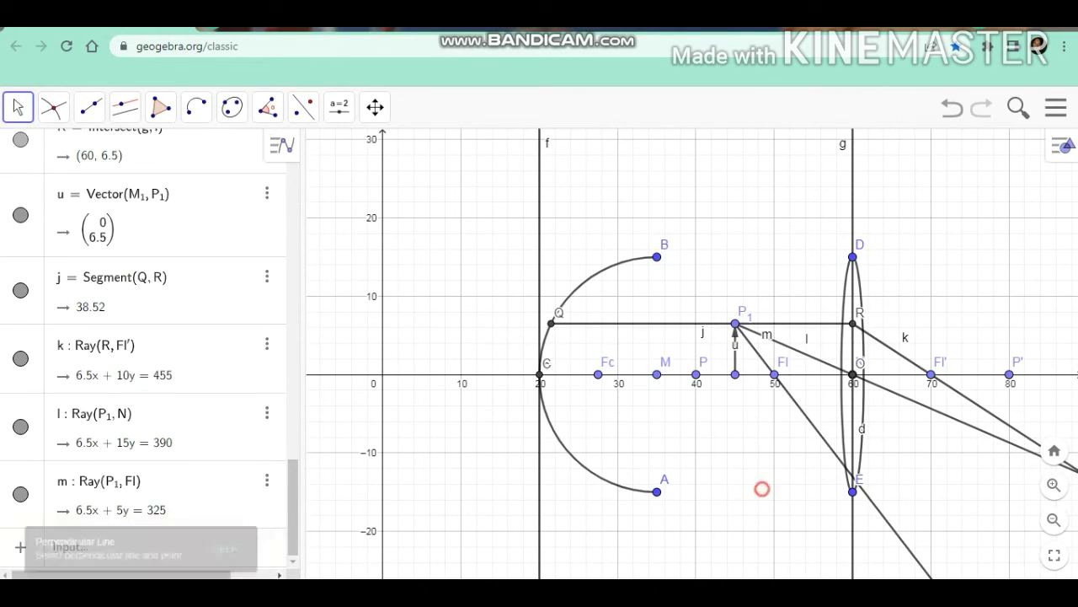
- Draw a ray from where the ray through Fl meets the lens's vertical axis through the crossing of rays k and l
drag(760, 491, 570, 463)
click(90, 107)
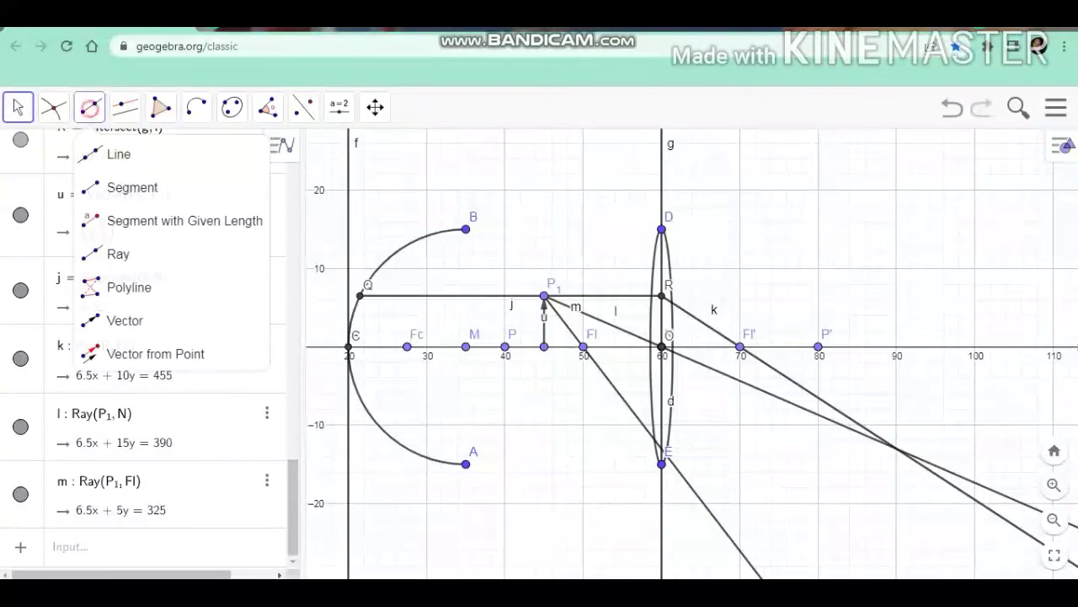
click(118, 250)
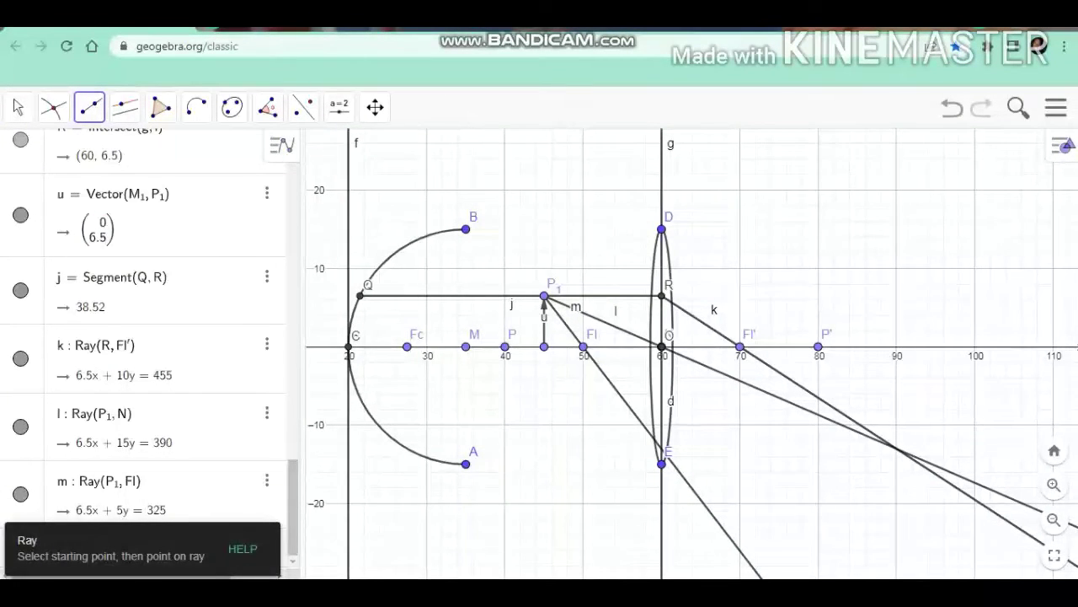
click(656, 439)
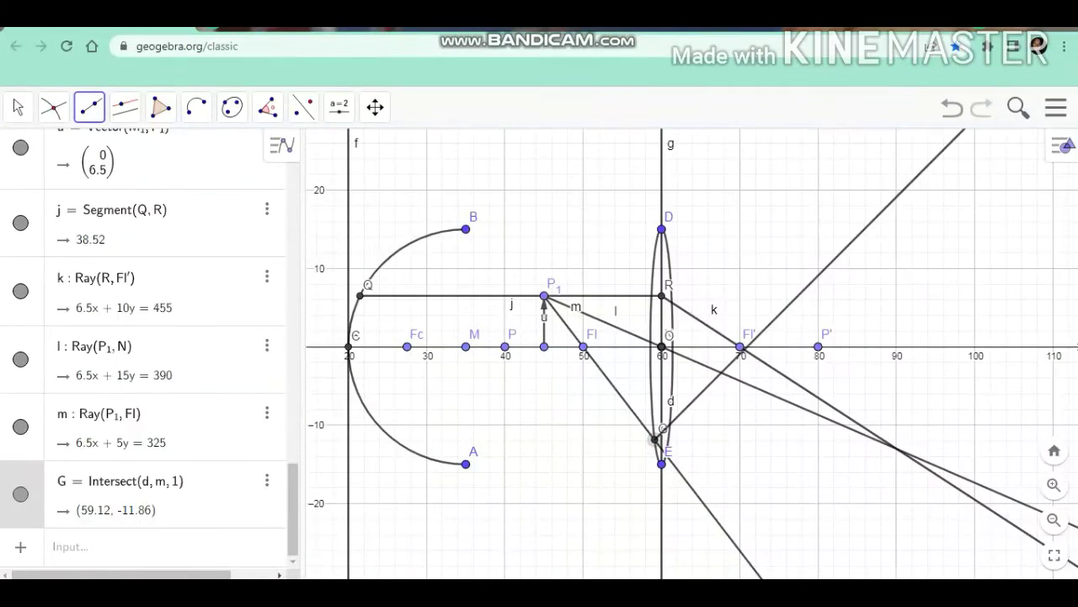
click(952, 107)
click(1054, 486)
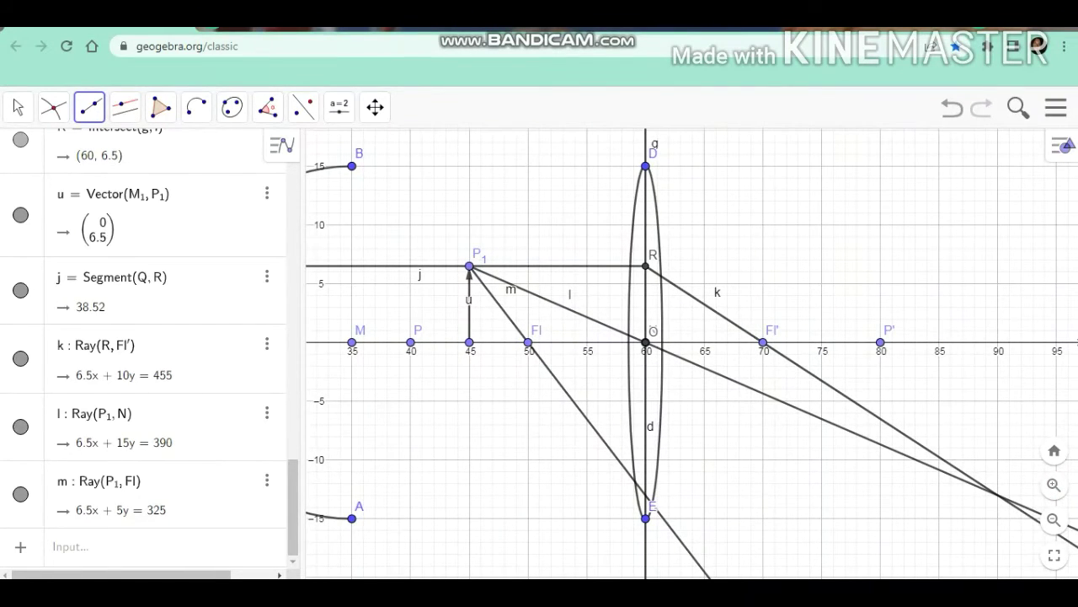
click(645, 495)
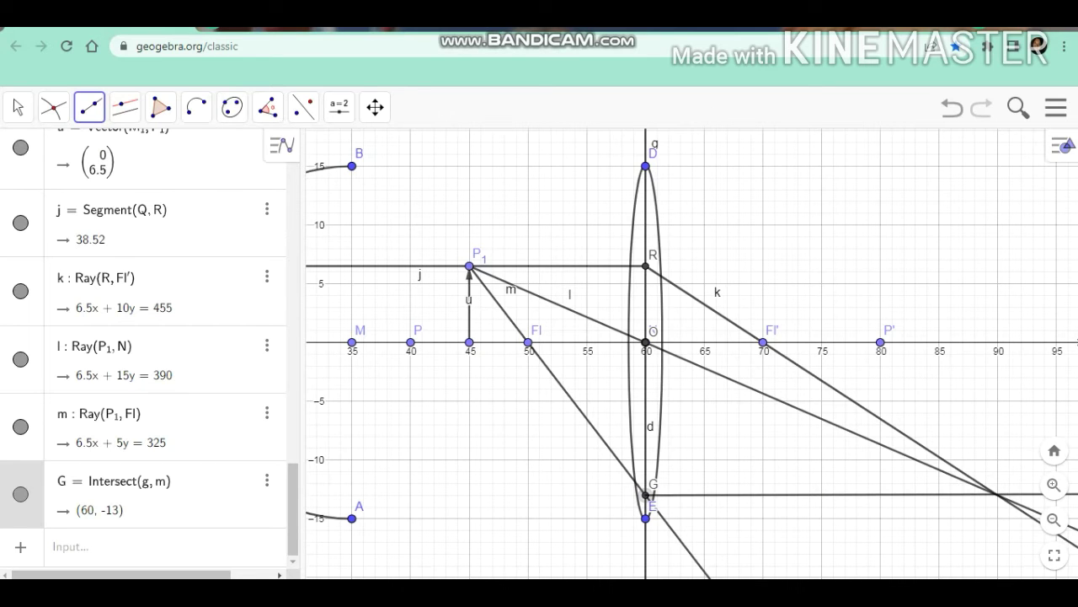
click(998, 494)
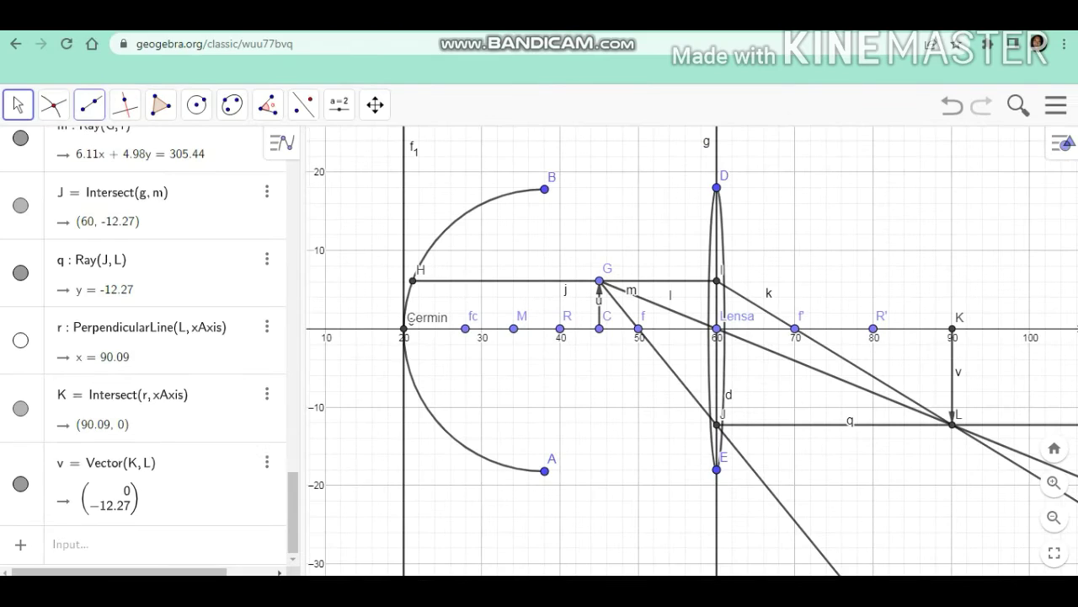
- Draw a ray from H through fc and another from the object arrow's tip G through fc
click(89, 104)
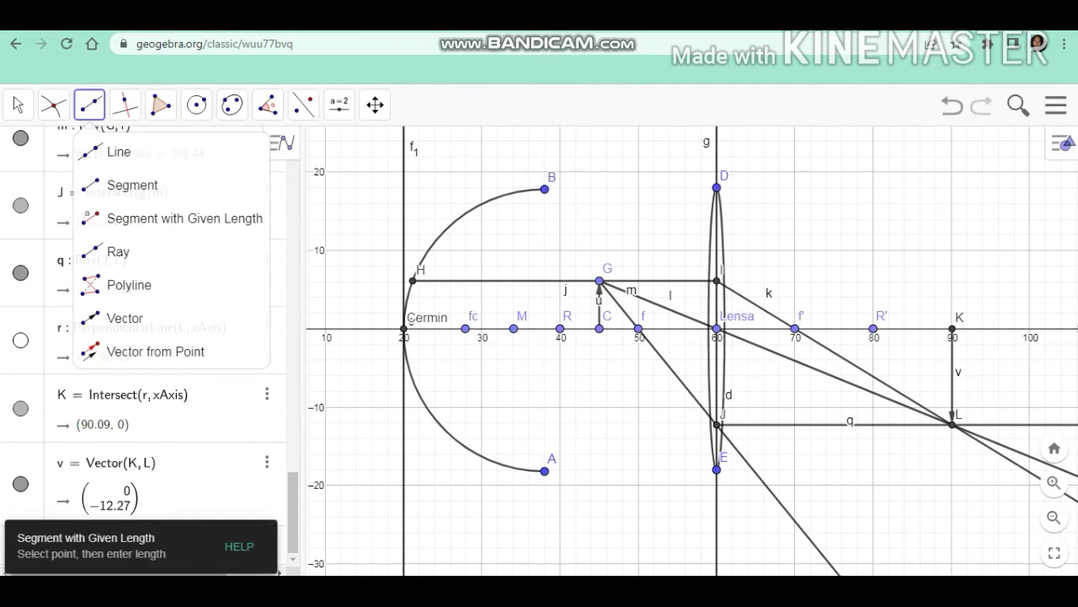
click(118, 151)
click(412, 281)
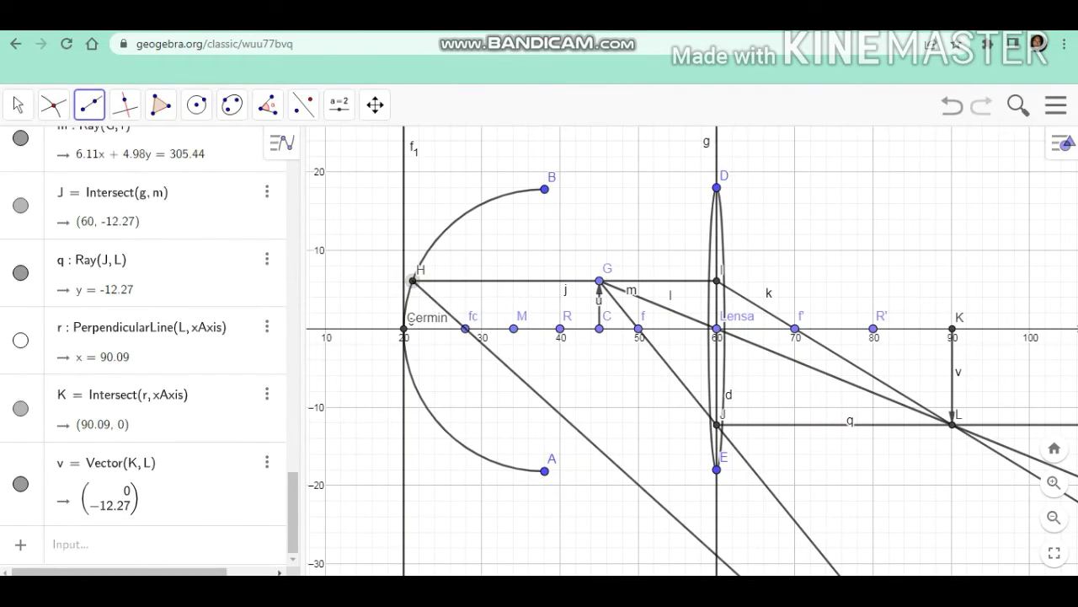
click(465, 328)
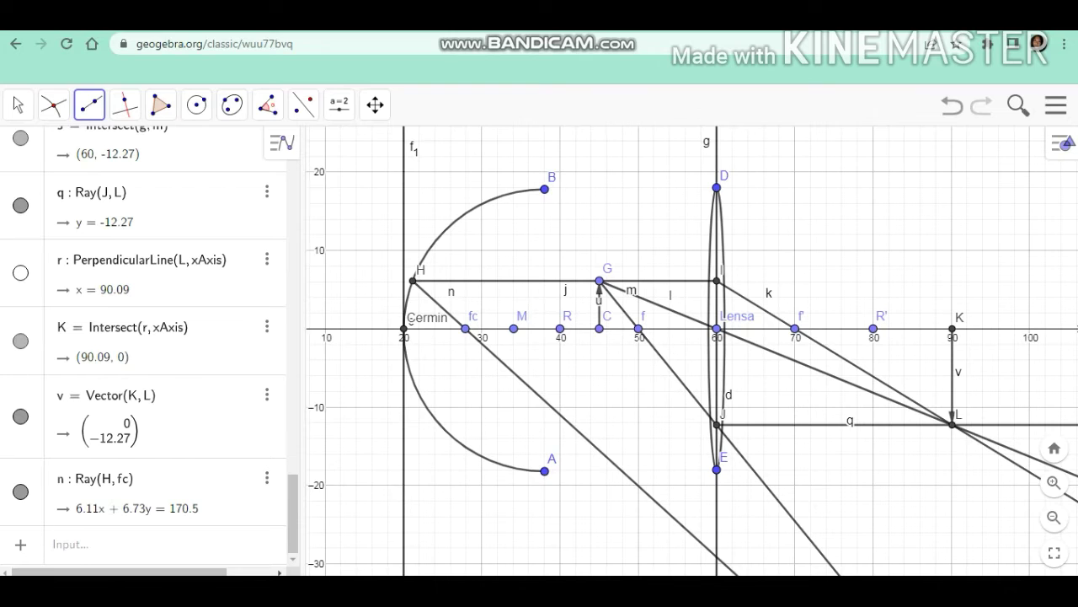
click(599, 280)
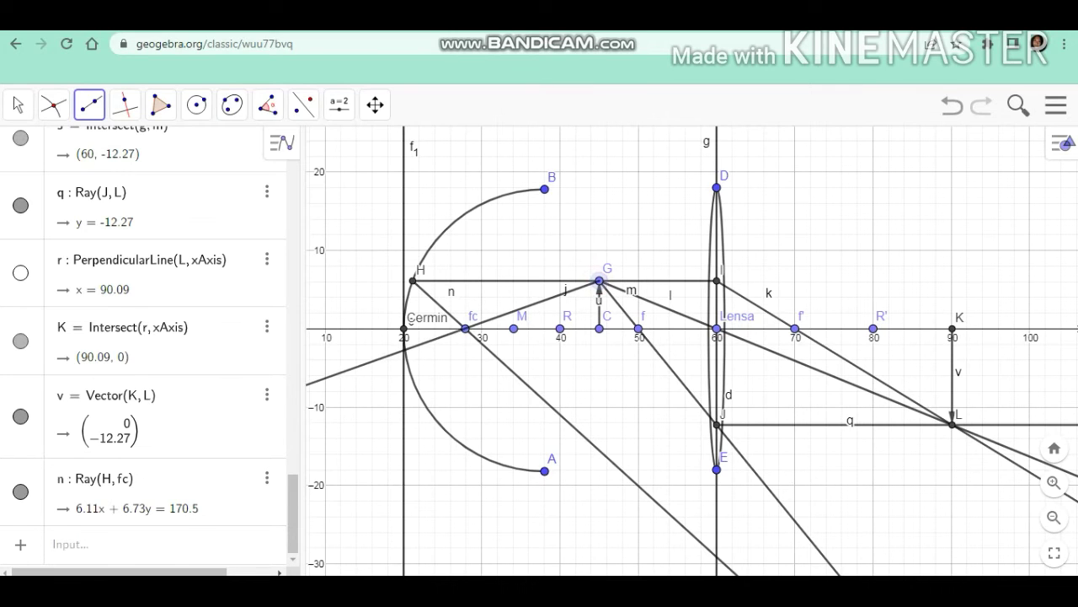
click(465, 328)
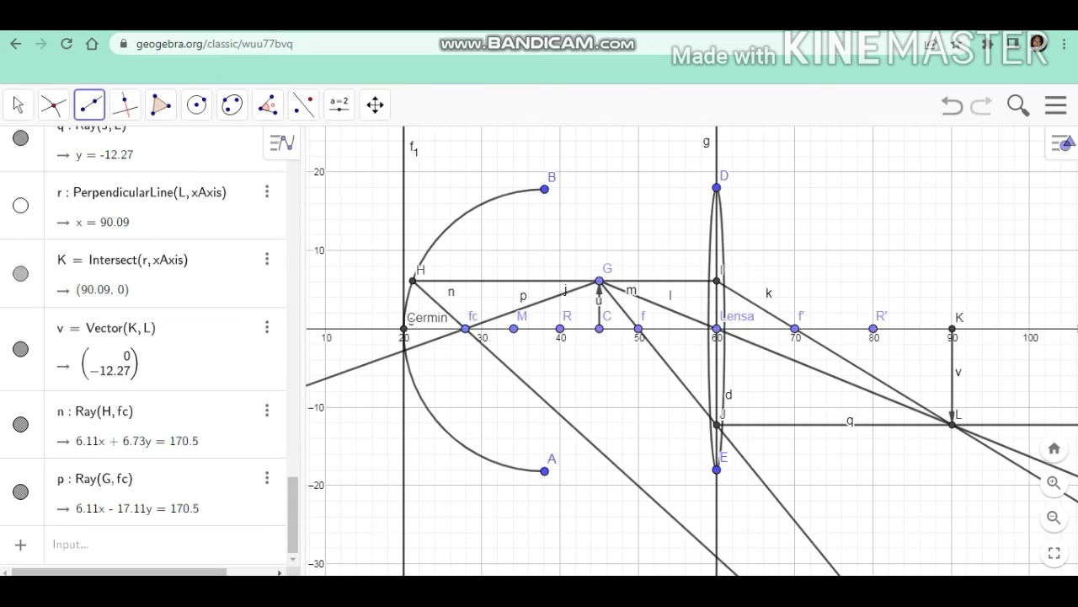
click(53, 105)
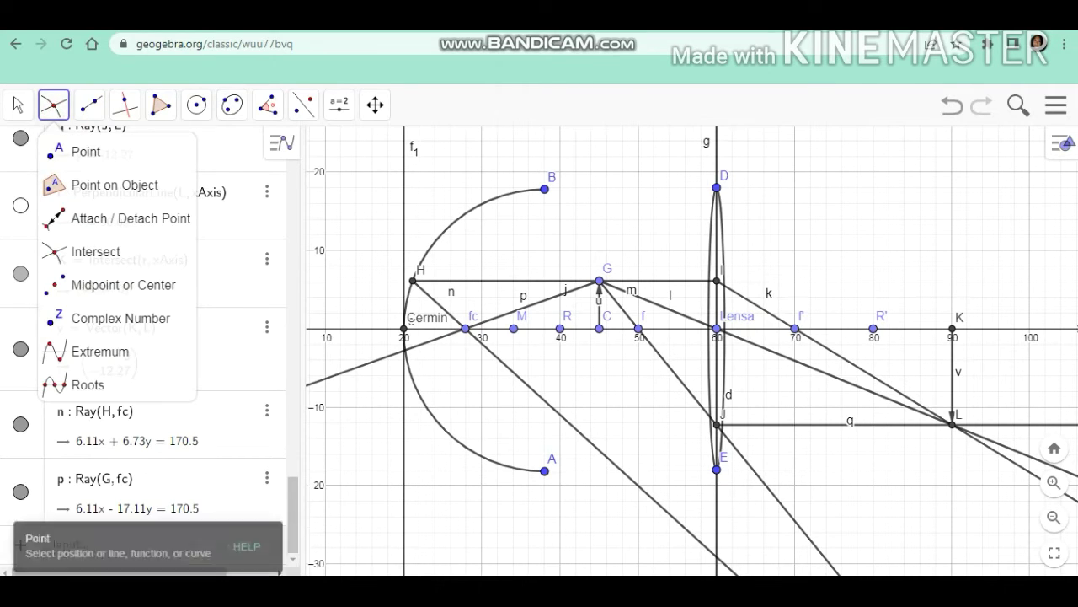
click(398, 368)
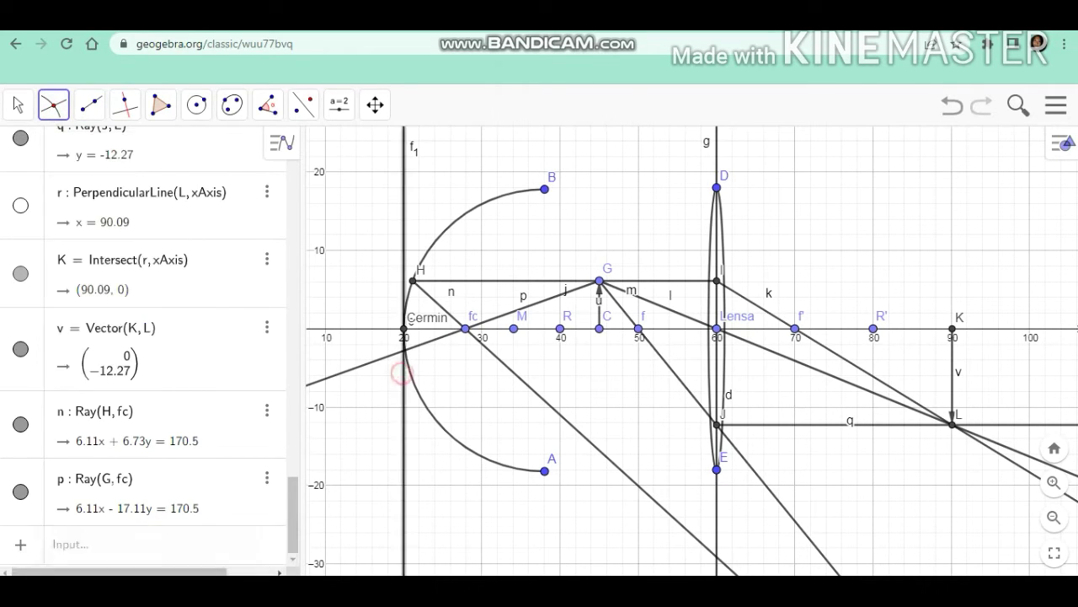
click(404, 331)
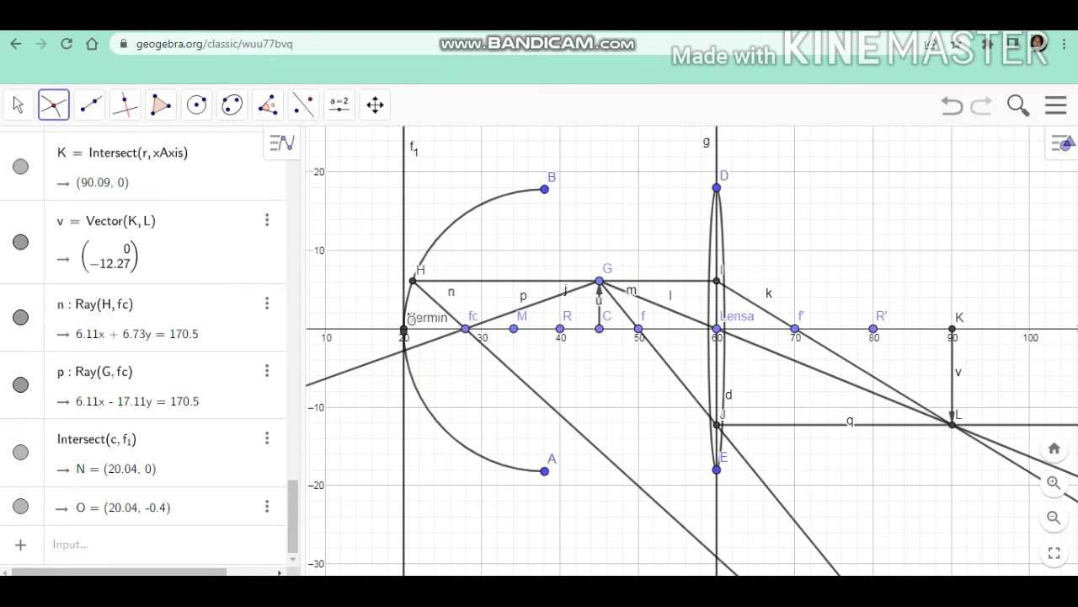
click(952, 105)
- Draw a line parallel to the x-axis through the point where ray p meets the mirror arc
click(125, 105)
click(180, 183)
click(405, 349)
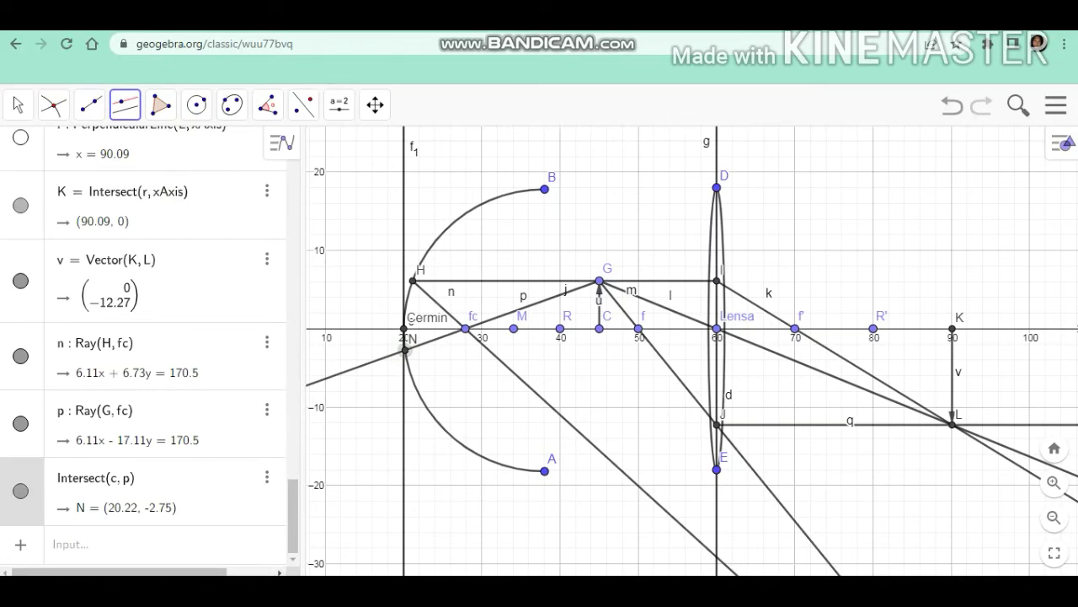
click(422, 329)
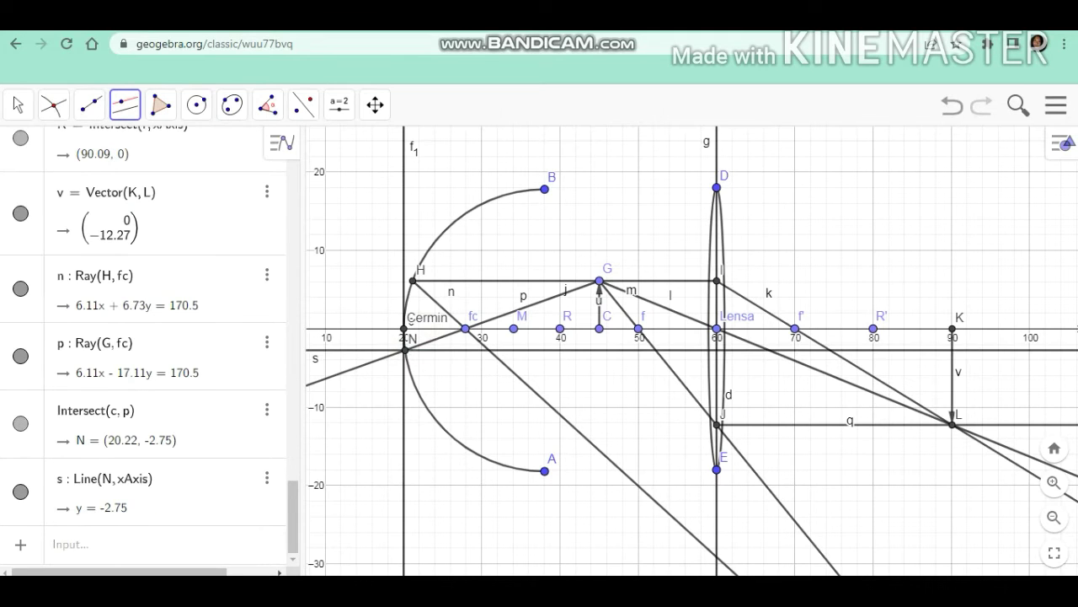
- Draw a ray from N on the mirror arc through the intersection of the parallel line with ray n
click(89, 104)
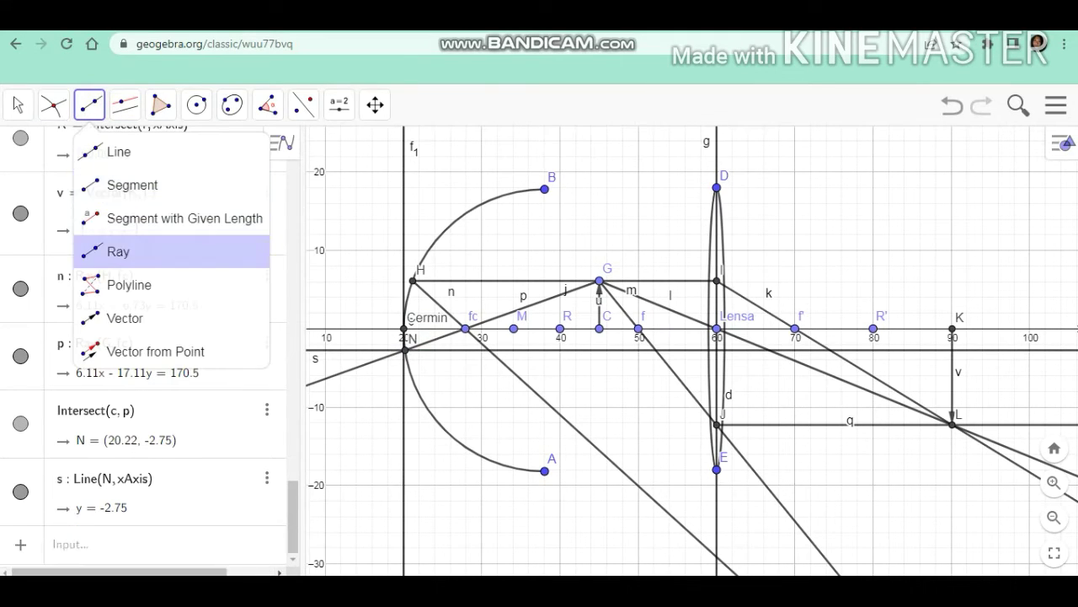
click(118, 250)
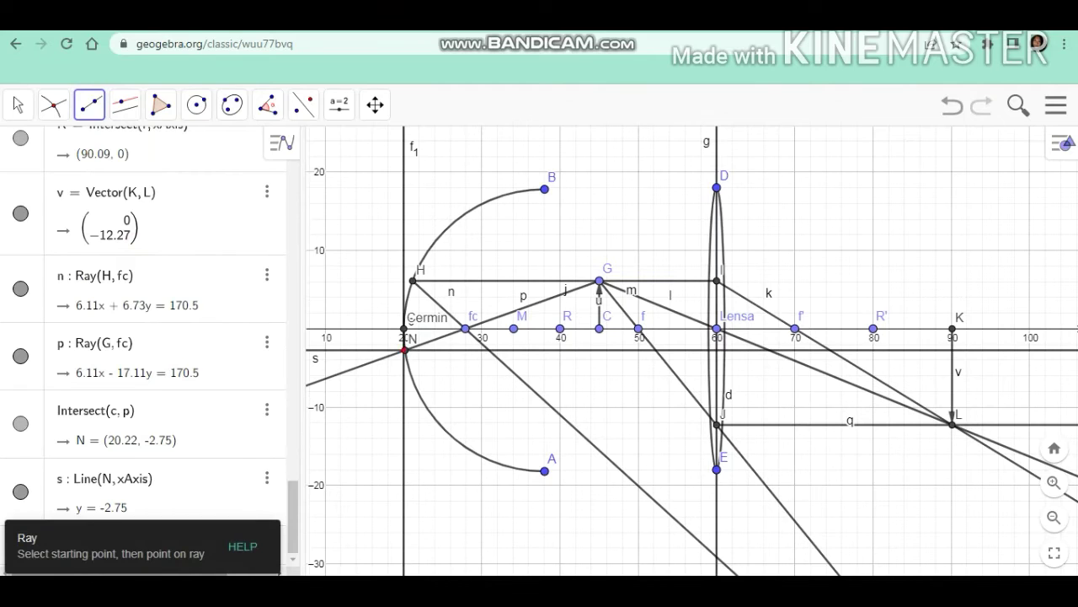
click(404, 350)
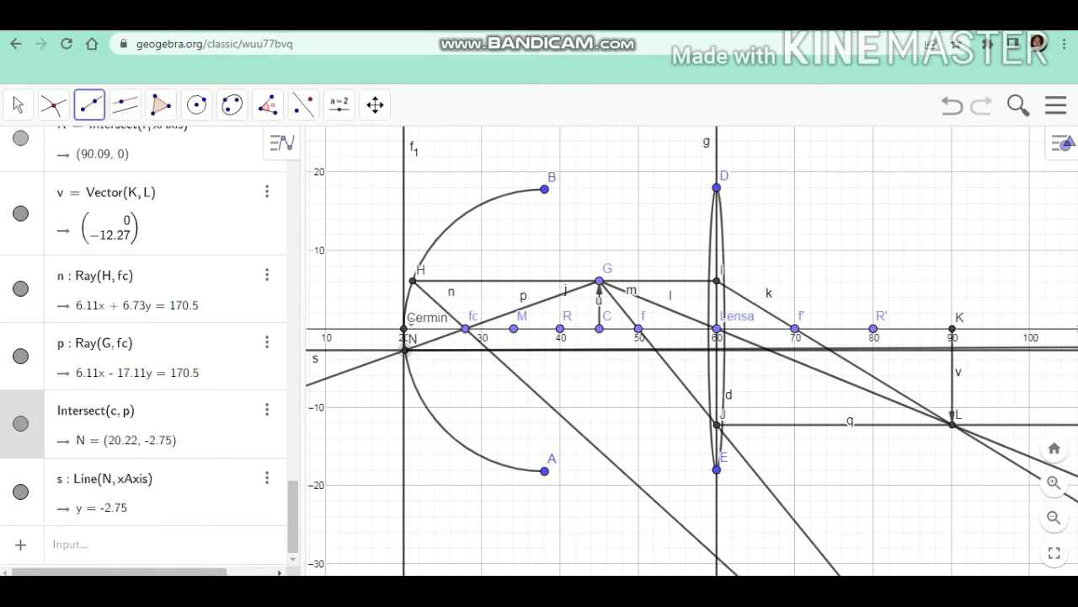
click(489, 349)
click(361, 345)
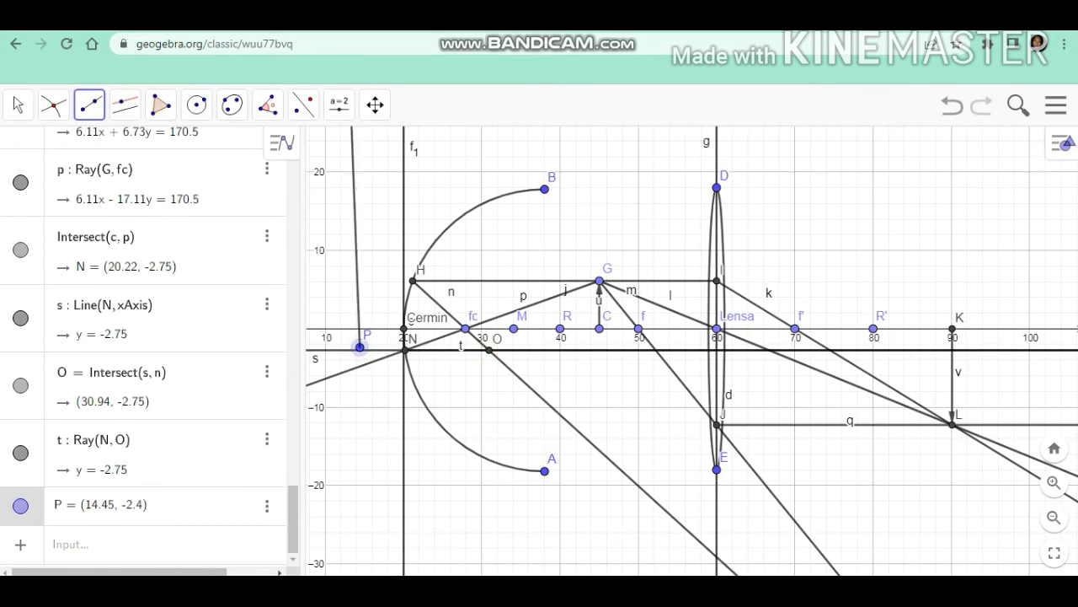
- Hide the line through N parallel to the x-axis, keeping the ray that lies on it
click(17, 104)
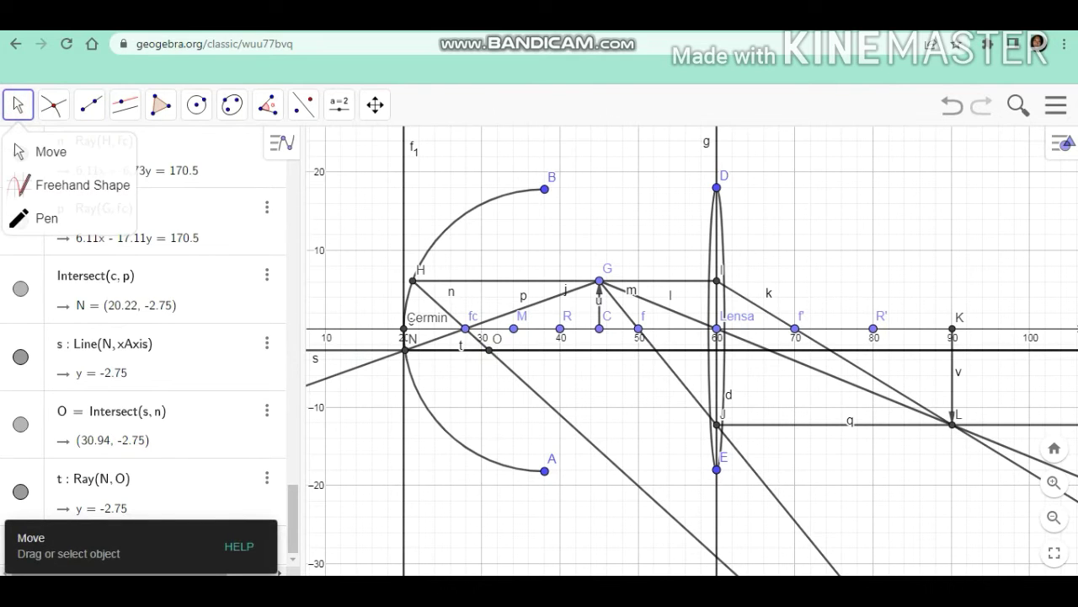
click(590, 350)
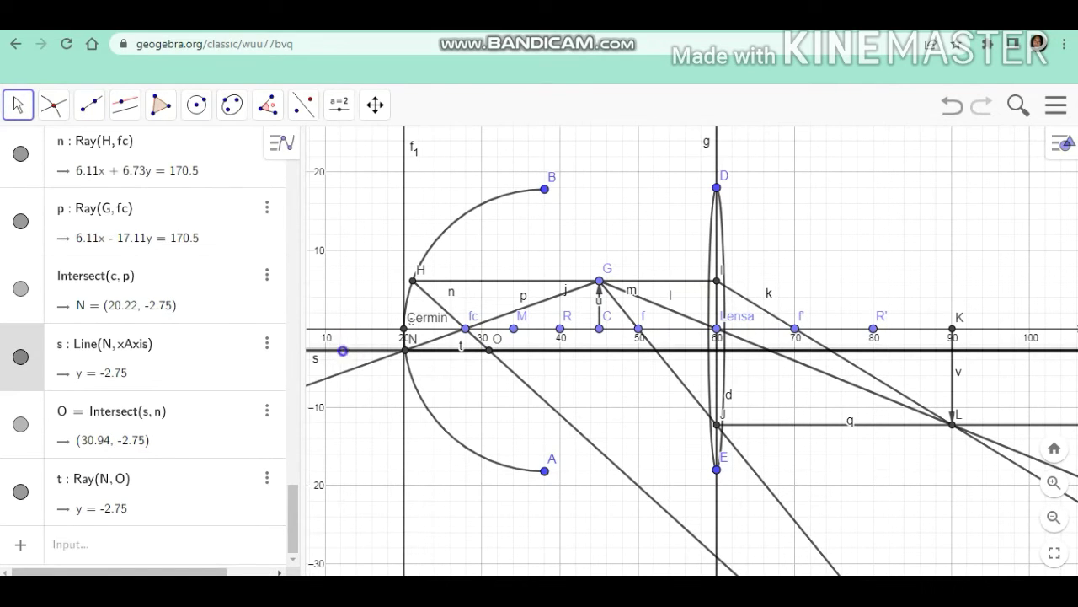
right_click(344, 351)
click(430, 413)
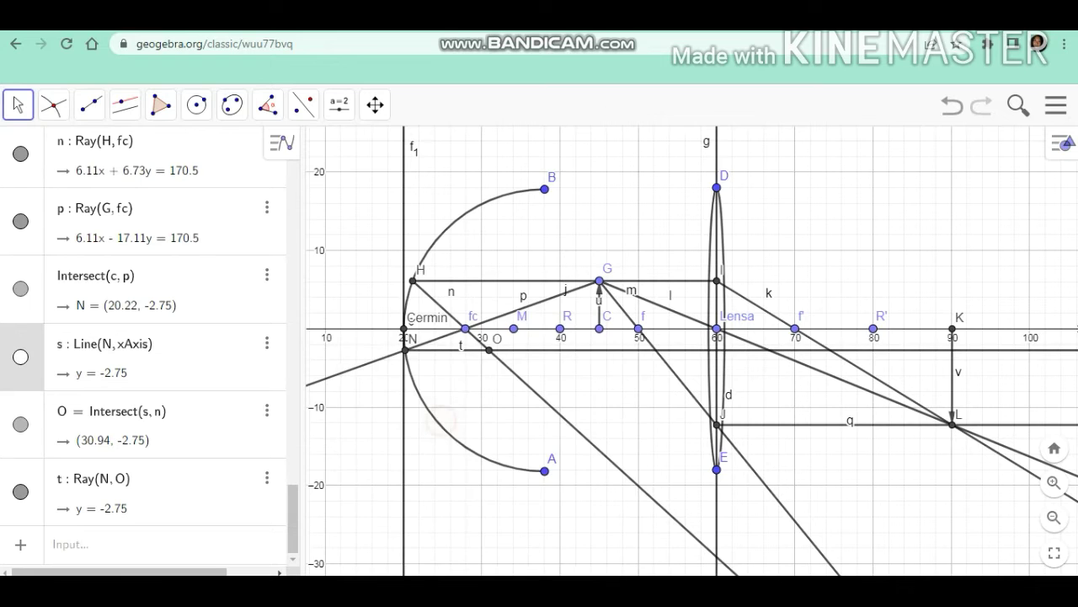
- Draw a ray from the object arrow's tip G through M and another from H through M
click(91, 104)
click(124, 104)
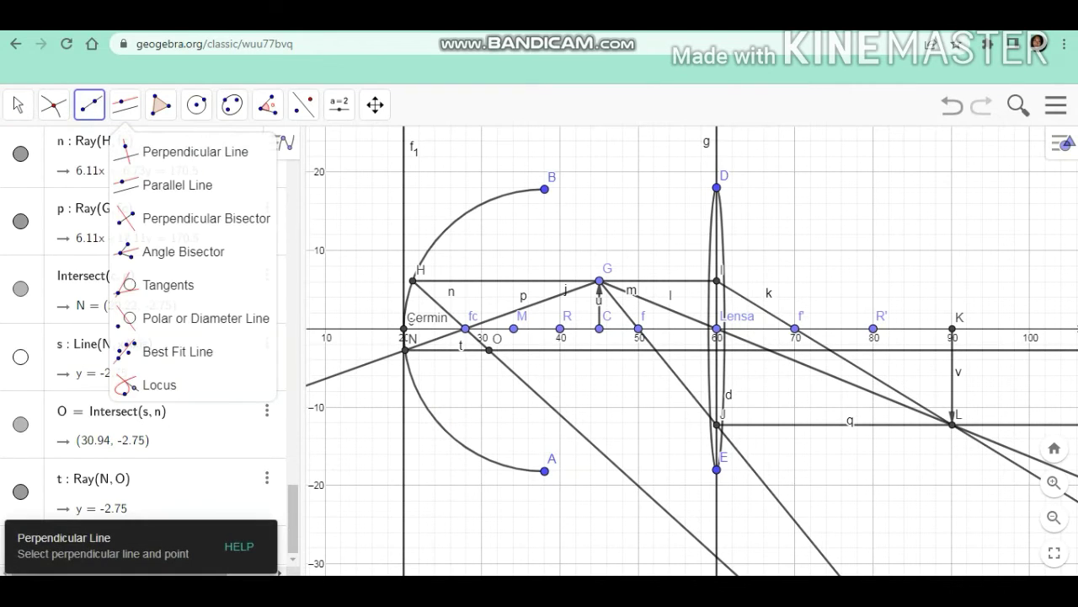
click(514, 329)
click(599, 281)
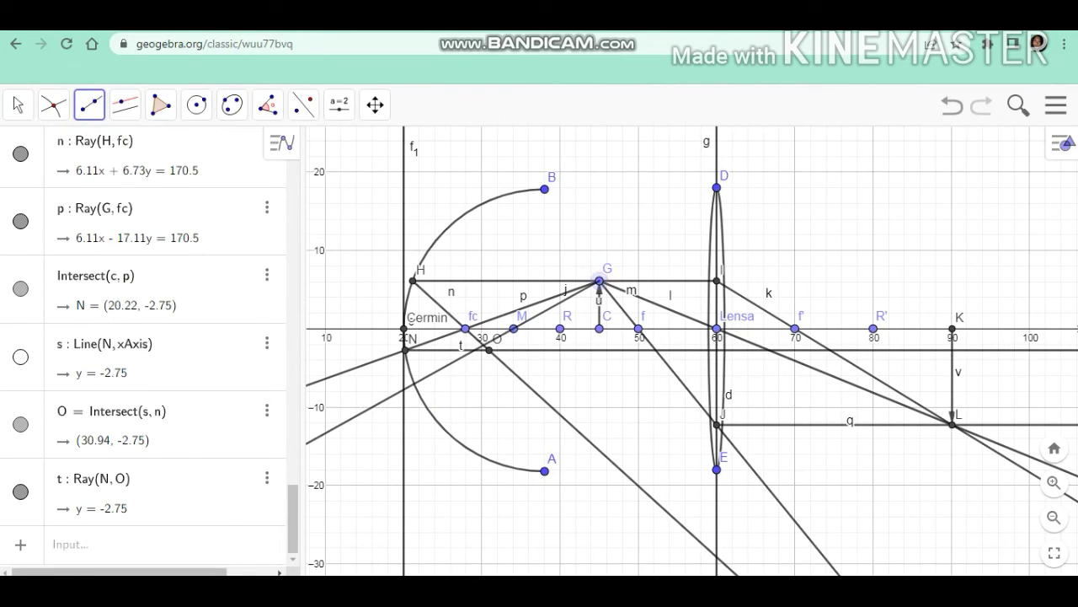
click(513, 329)
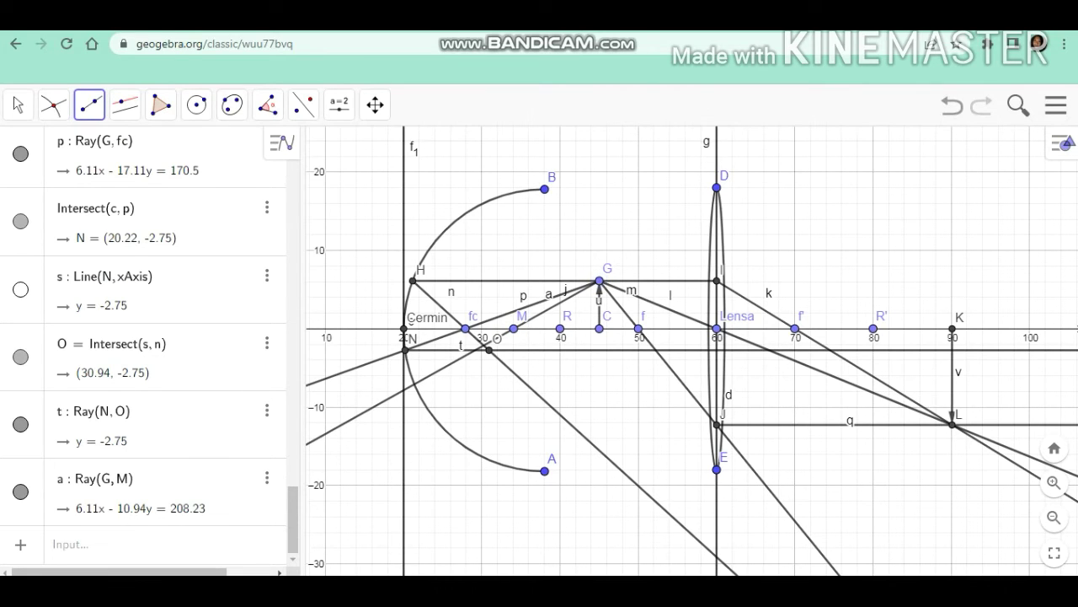
click(413, 281)
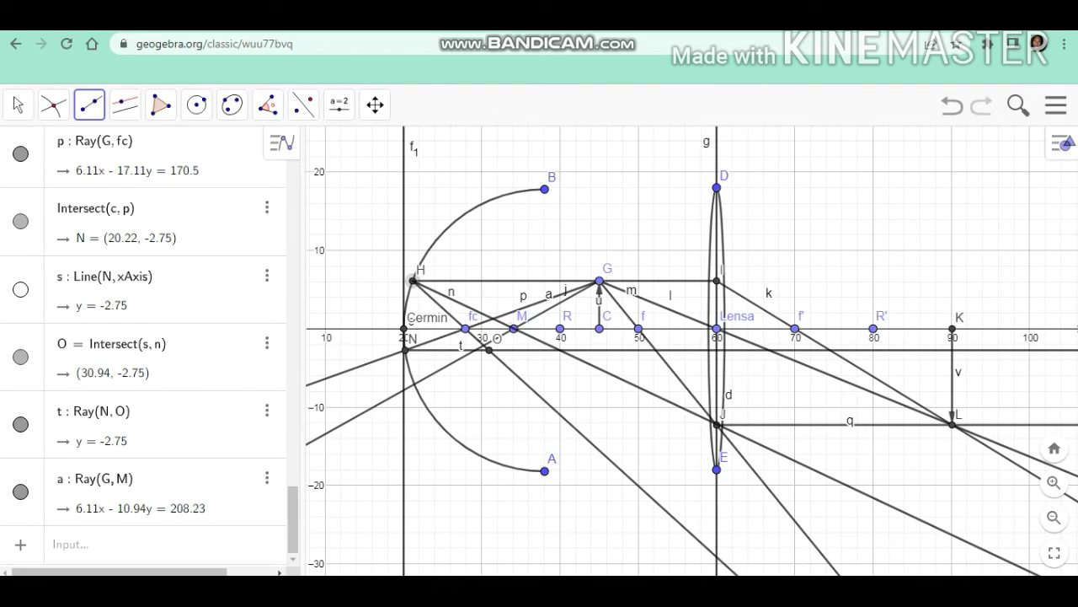
click(514, 328)
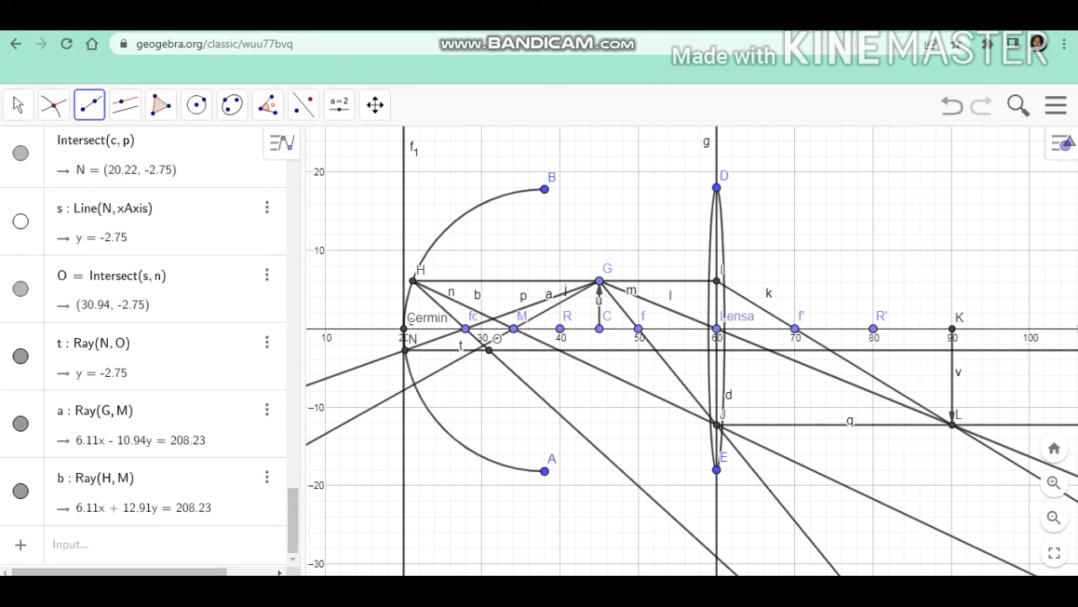
- Draw a ray from O through Lensa and another from J through a point on it above K at about (90, 2.8)
click(488, 350)
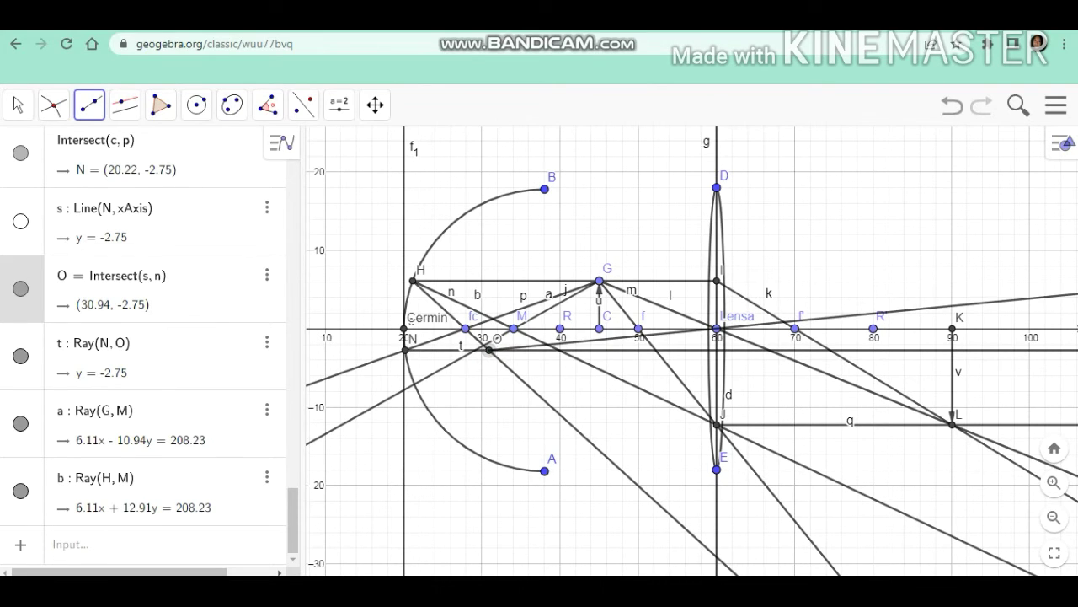
click(717, 328)
click(717, 424)
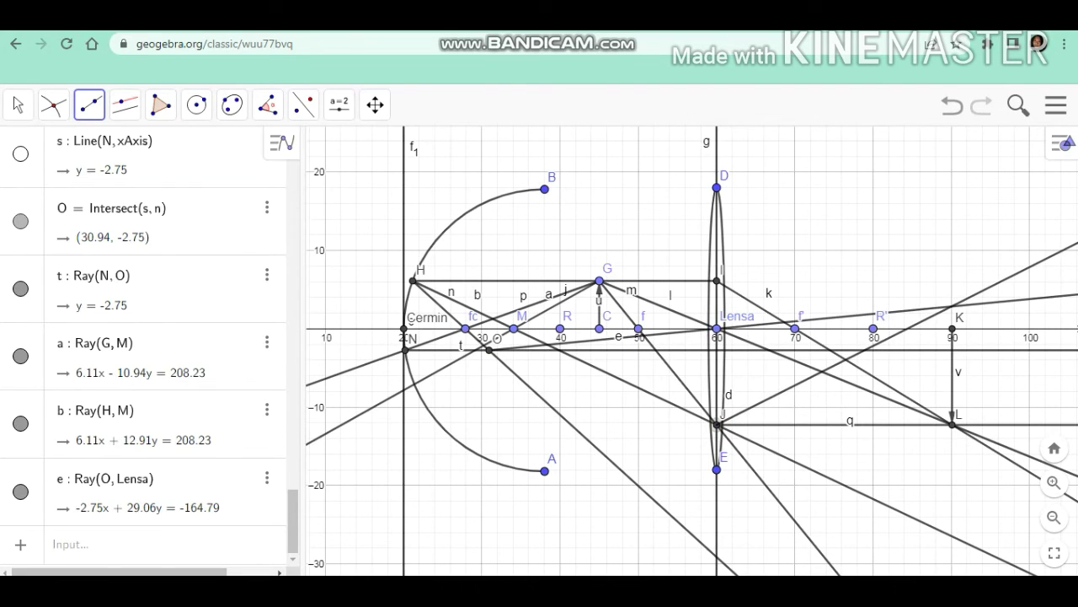
click(952, 306)
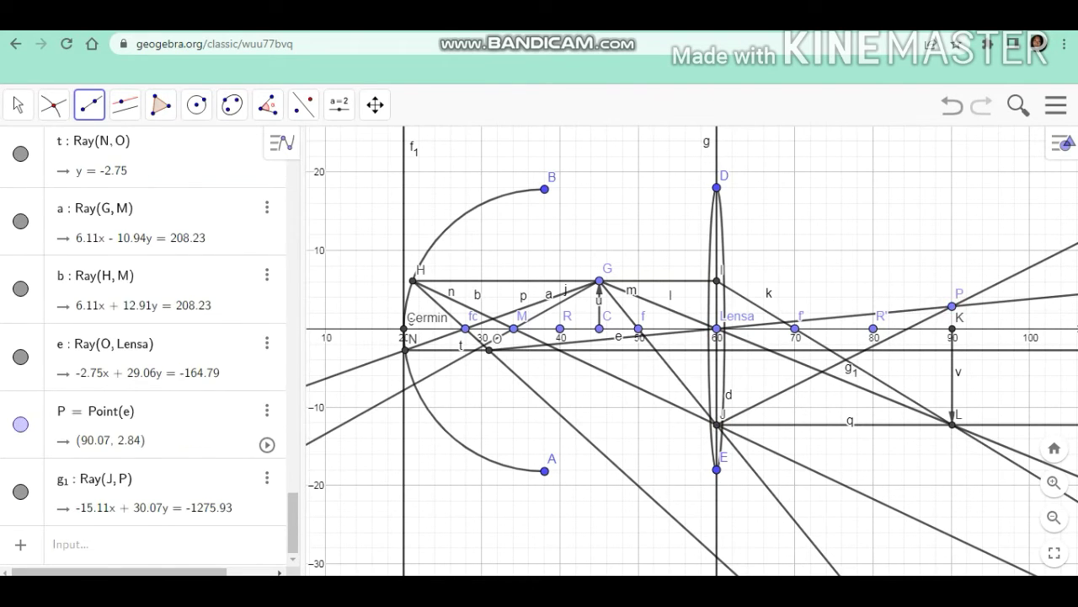
click(125, 104)
click(171, 150)
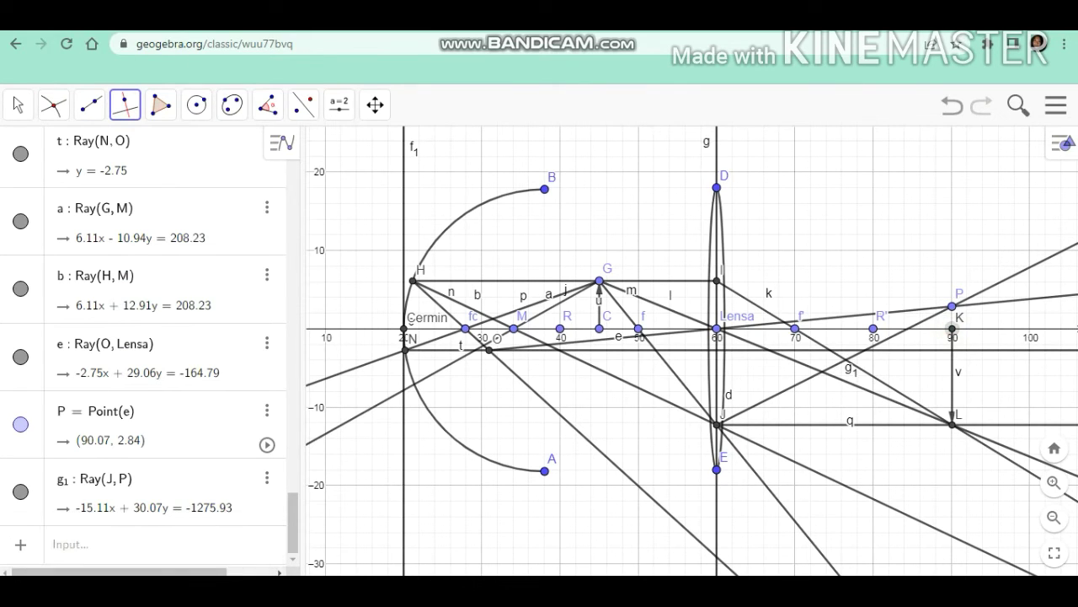
click(952, 329)
click(952, 105)
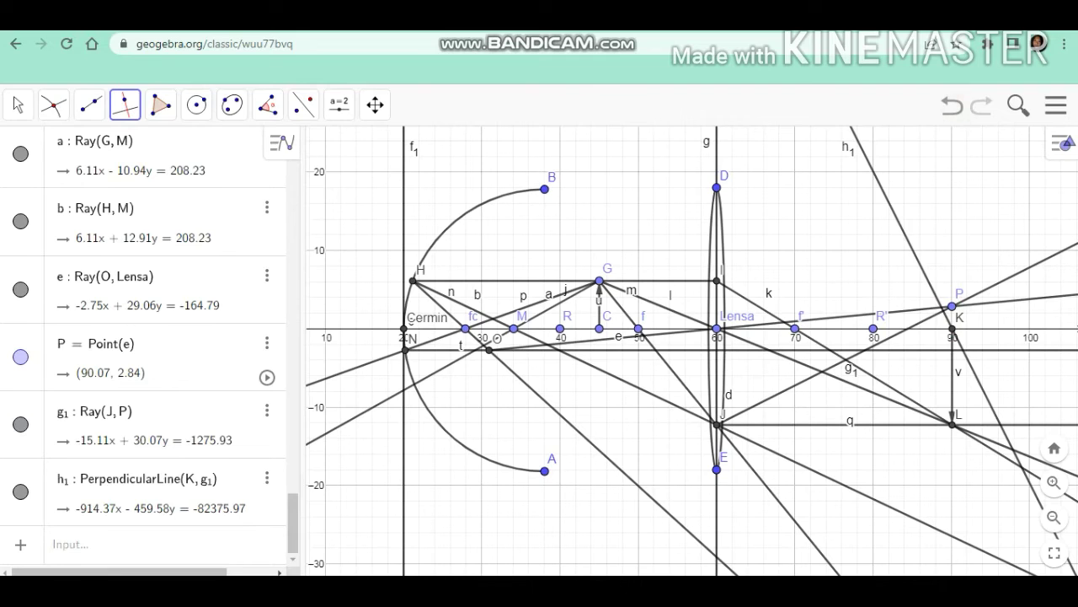
- Draw a line through P perpendicular to the x-axis and a vector from K to P for the image
click(952, 307)
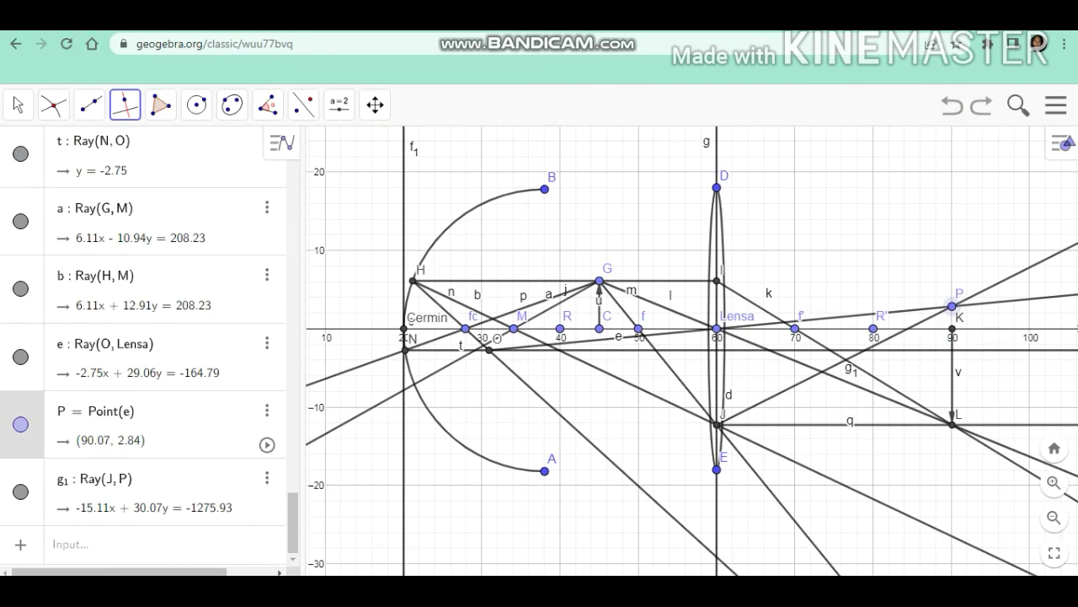
click(969, 328)
click(89, 104)
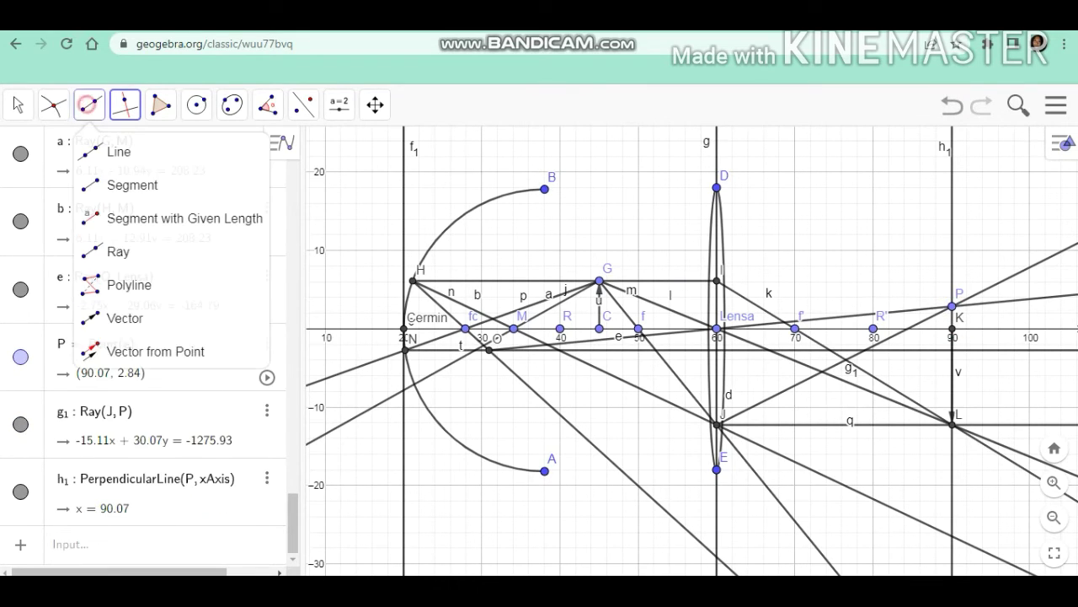
click(127, 250)
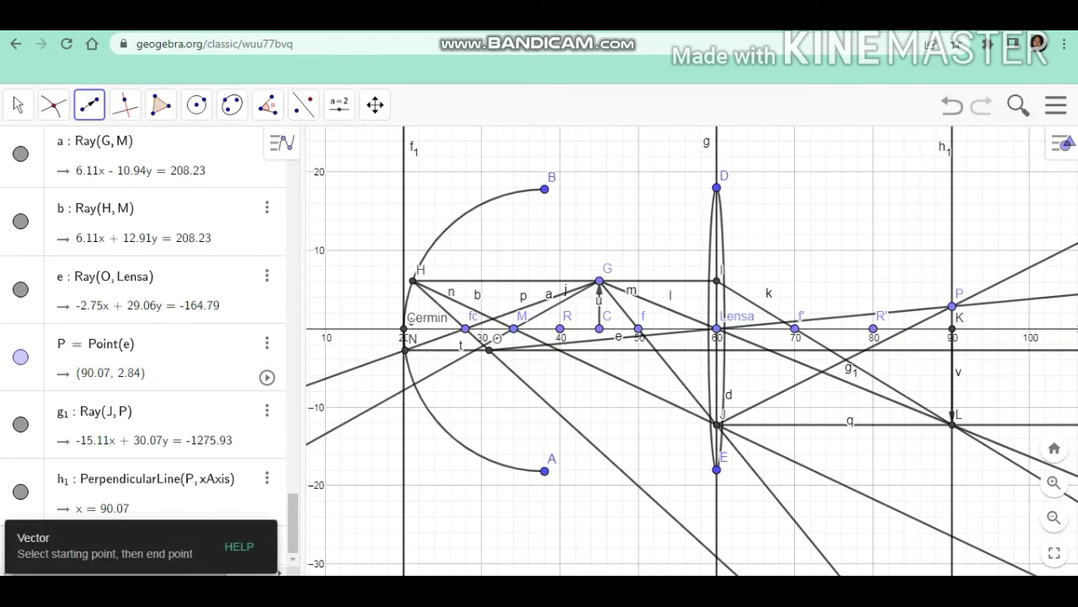
click(953, 328)
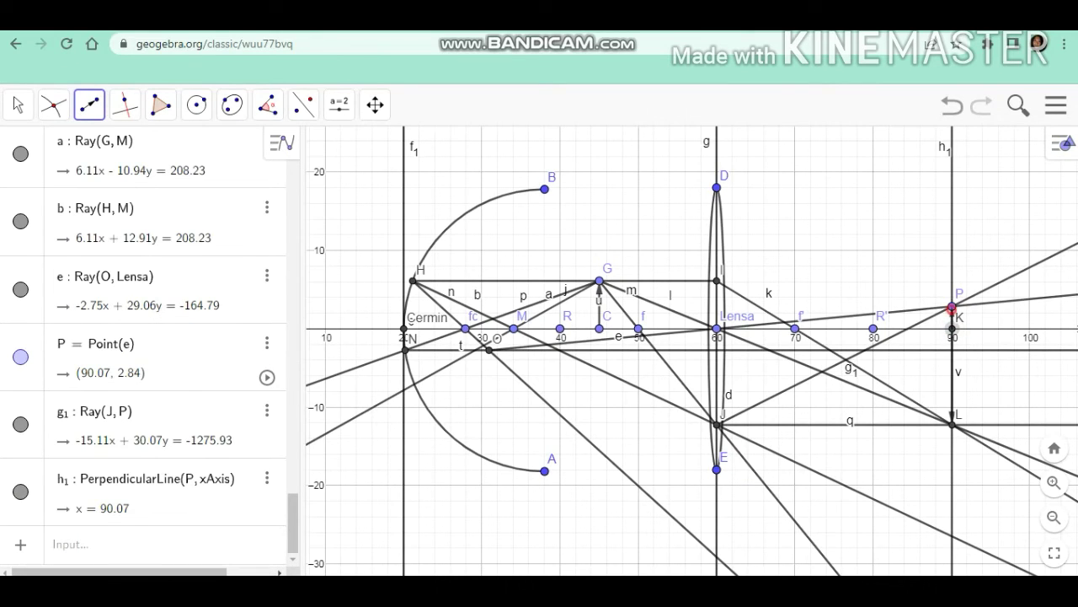
click(952, 307)
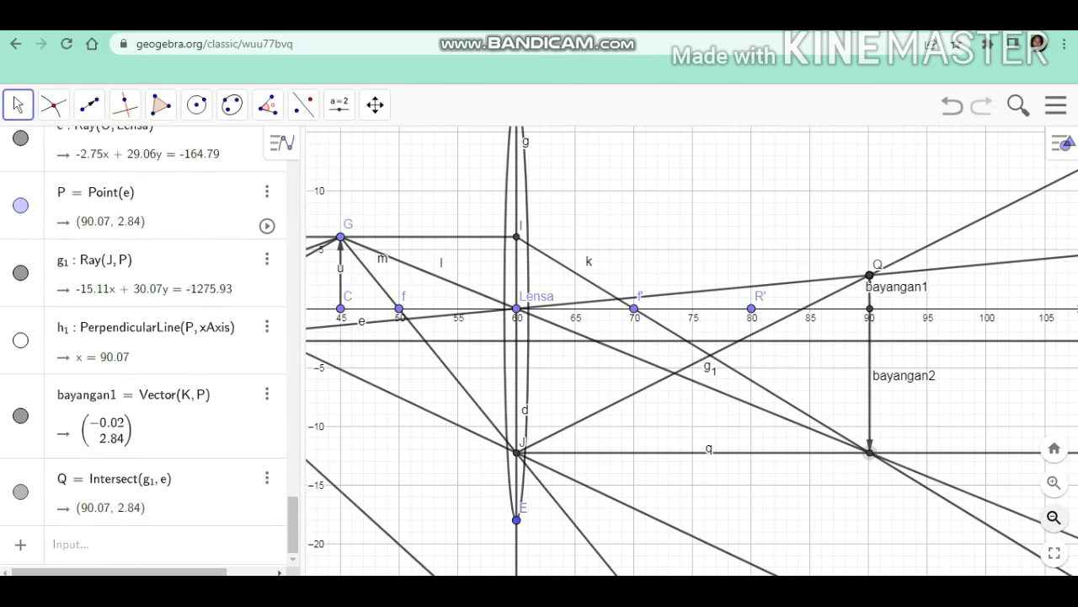
- Hide the labels of the object arrow's end points G and C
click(1054, 517)
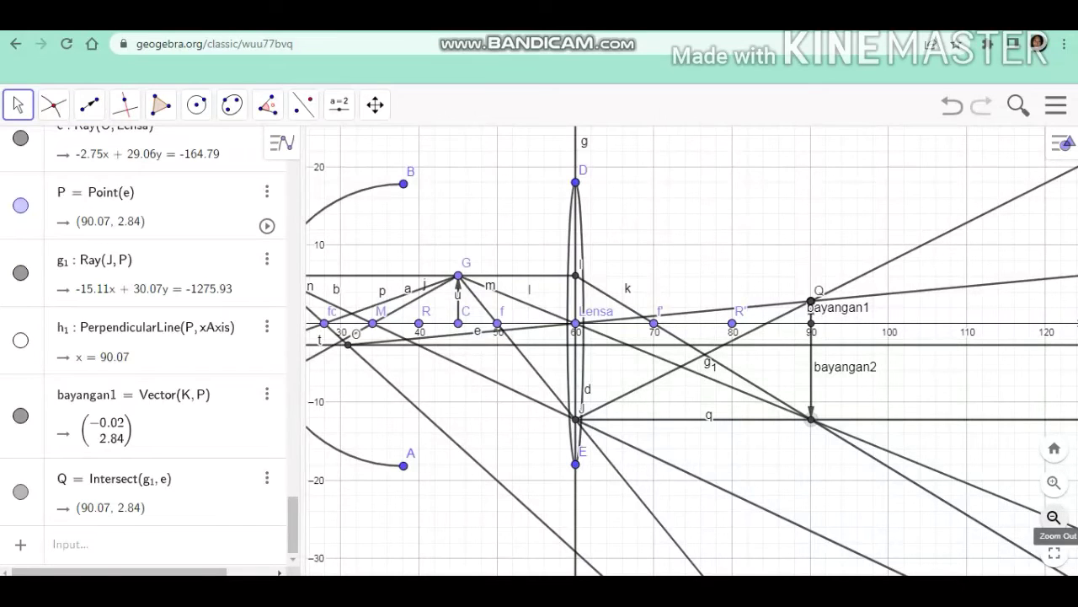
right_click(458, 276)
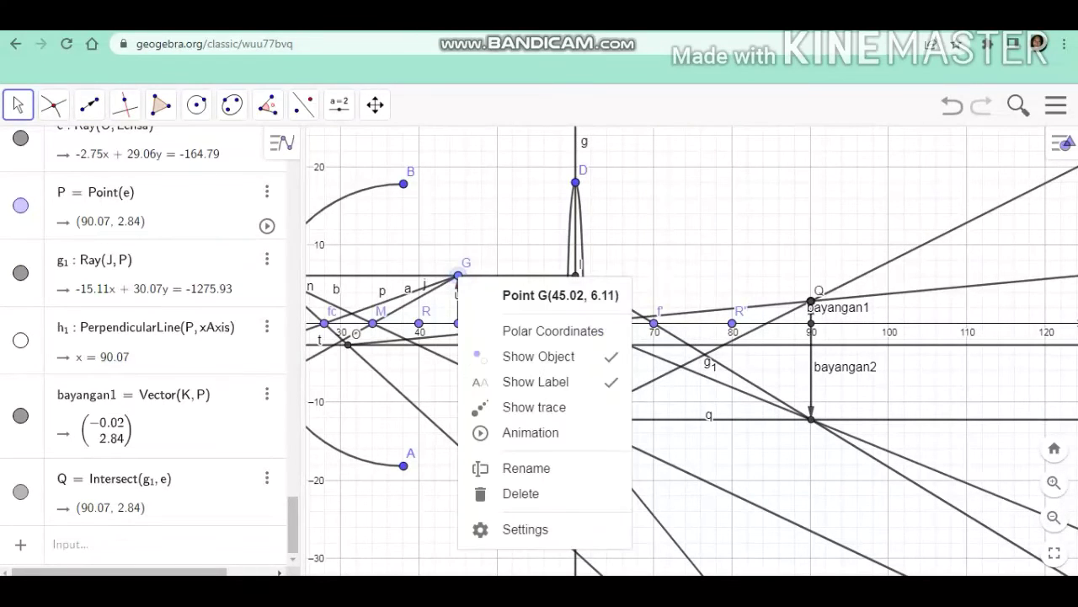
click(539, 381)
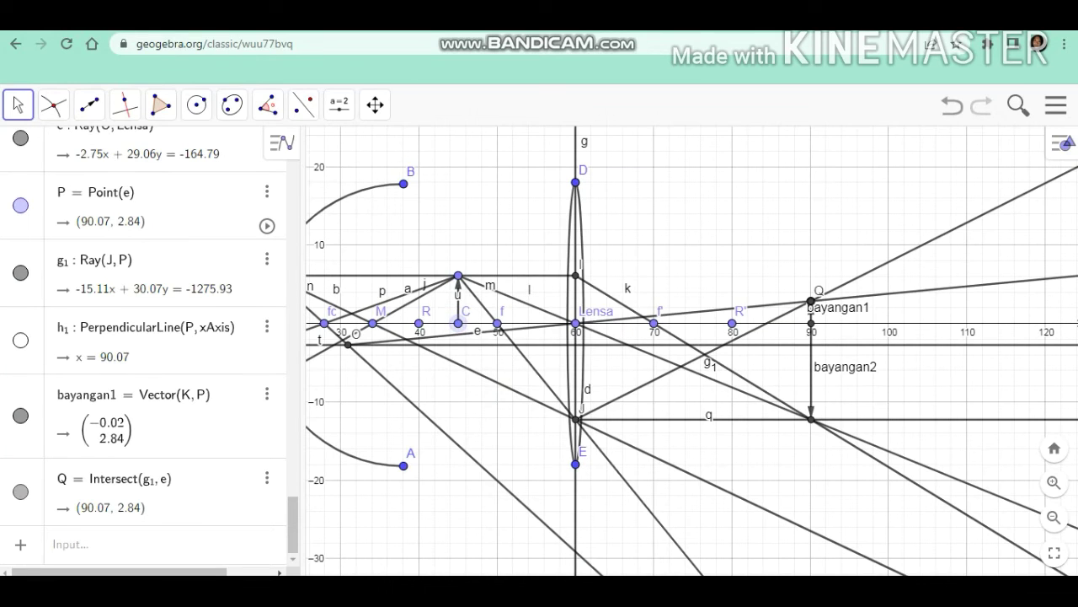
right_click(458, 323)
click(524, 409)
click(1054, 517)
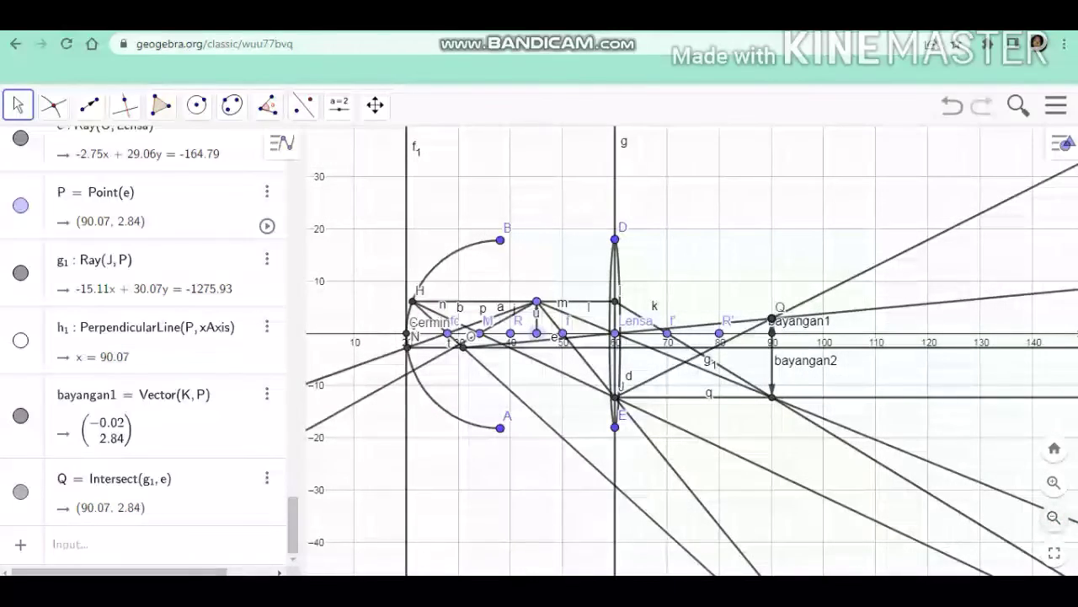
click(1054, 482)
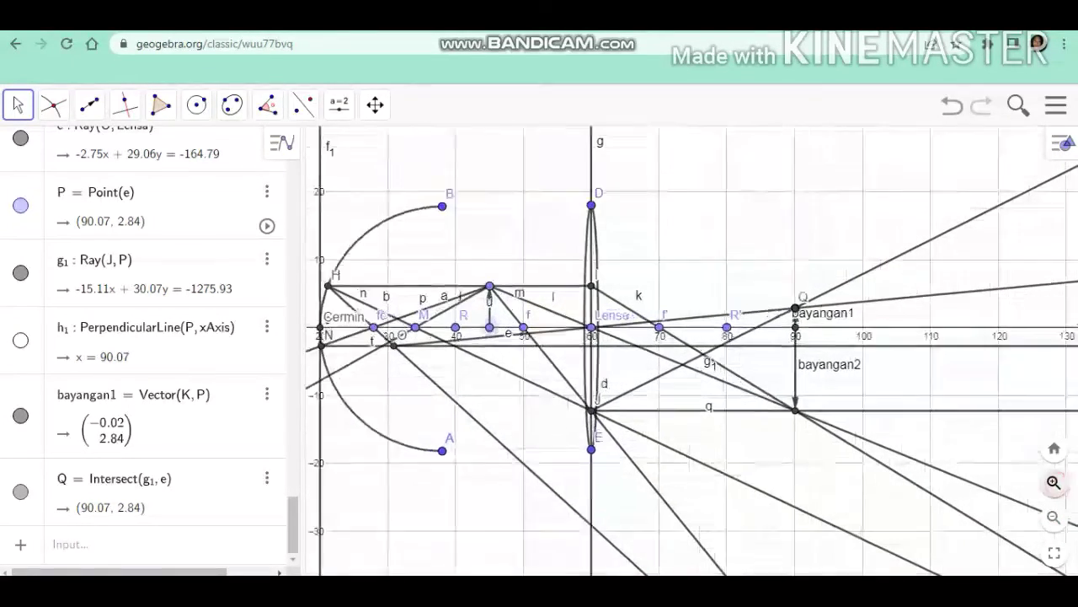
drag(688, 440, 763, 446)
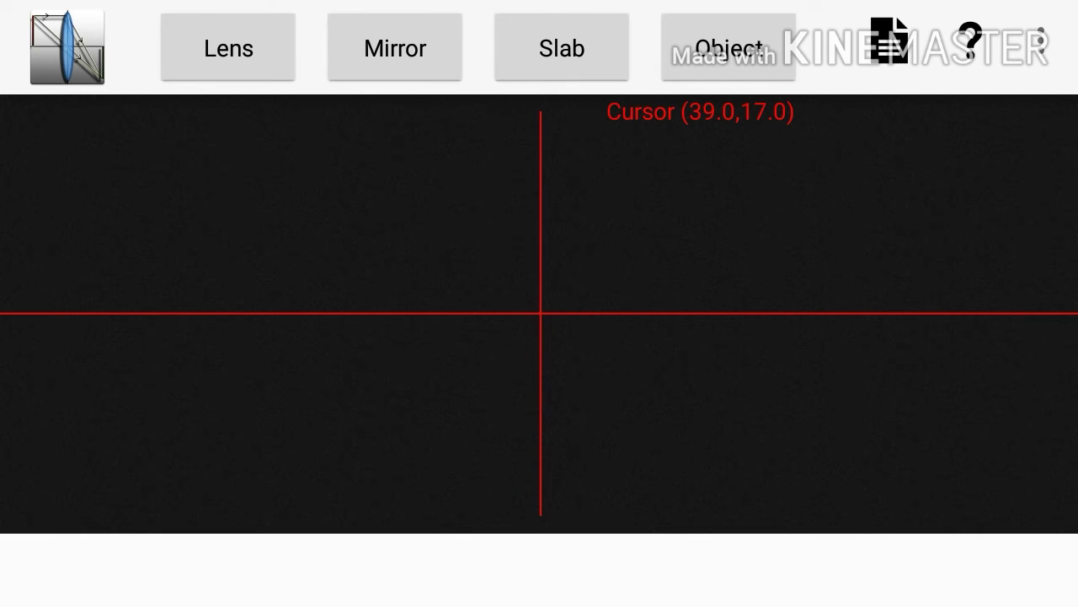
- In the mobile ray optics app, add a concave mirror and a convex lens, moving the lens to about X = 186
click(410, 48)
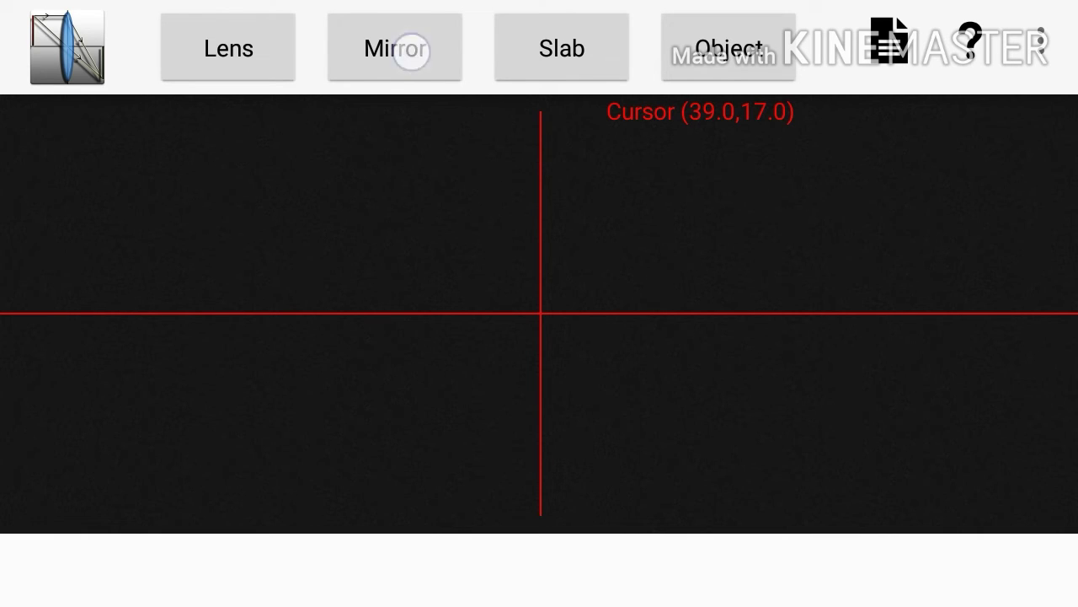
click(229, 48)
drag(484, 371, 766, 371)
- Set the concave mirror's X position to 0.0
click(224, 387)
click(403, 568)
key(BackSpace)
key(BackSpace)
key(BackSpace)
key(BackSpace)
key(BackSpace)
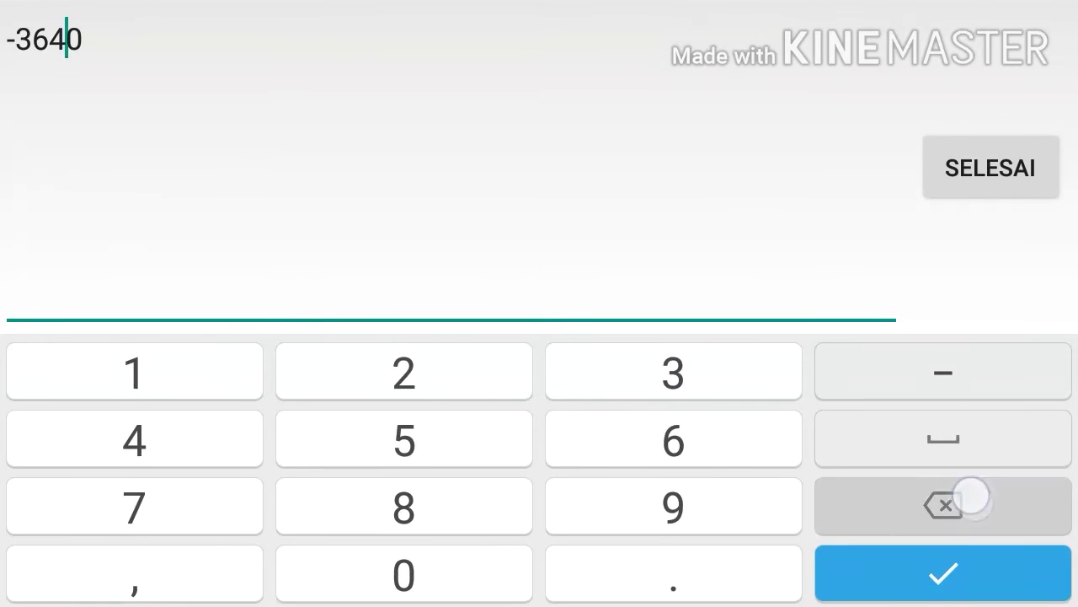
text(0.)
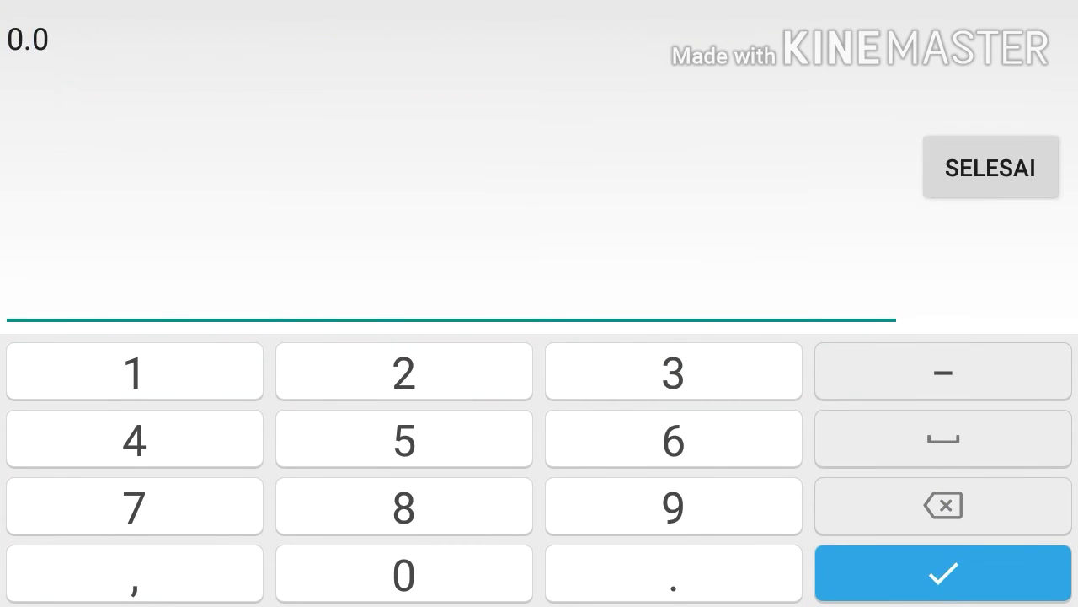
click(991, 167)
- Set the concave mirror's focal length F to -7.5
click(556, 568)
key(BackSpace)
key(BackSpace)
key(BackSpace)
text(-75)
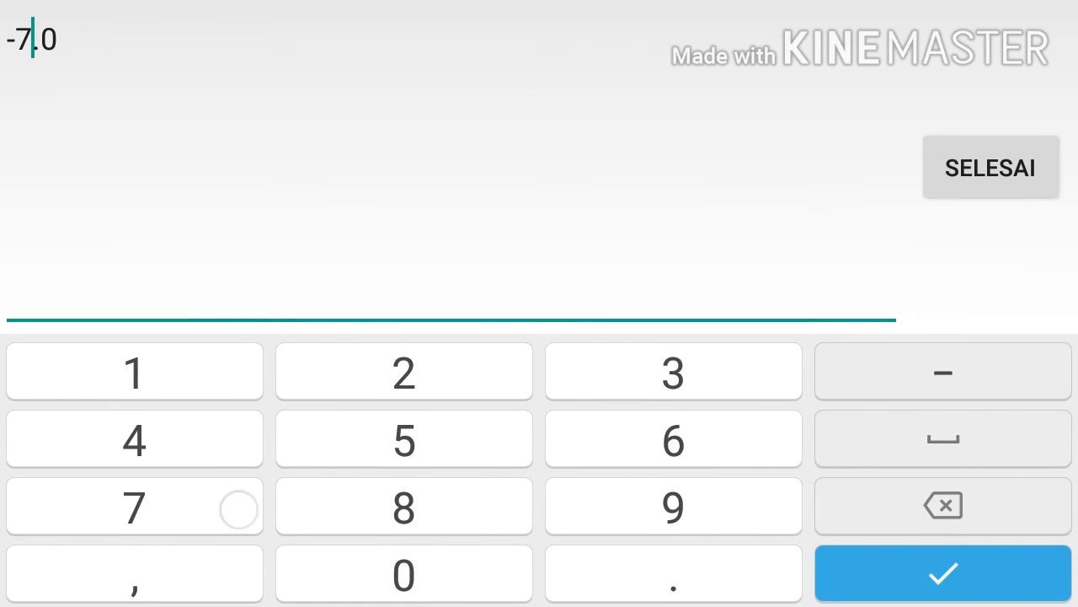
key(BackSpace)
click(58, 39)
key(BackSpace)
key(BackSpace)
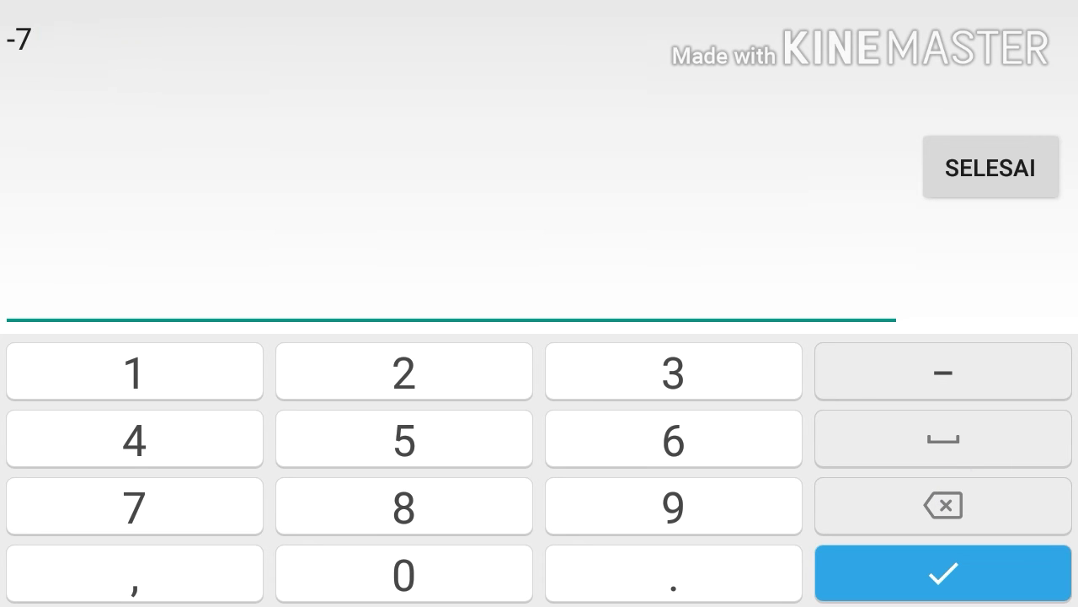
text(.5)
click(990, 166)
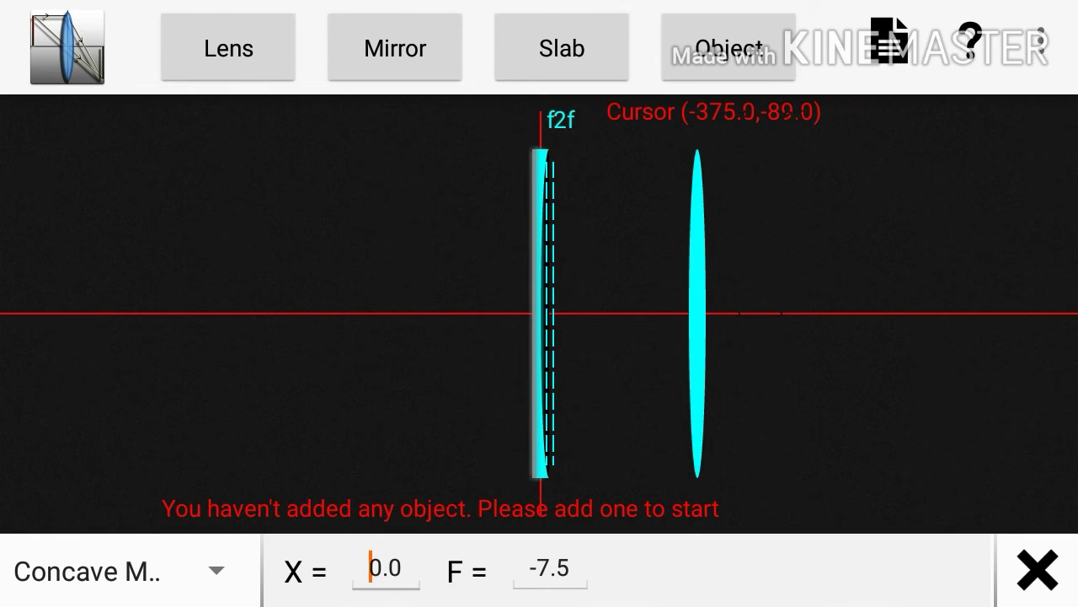
- Set the convex lens's X position to 40.0
click(693, 388)
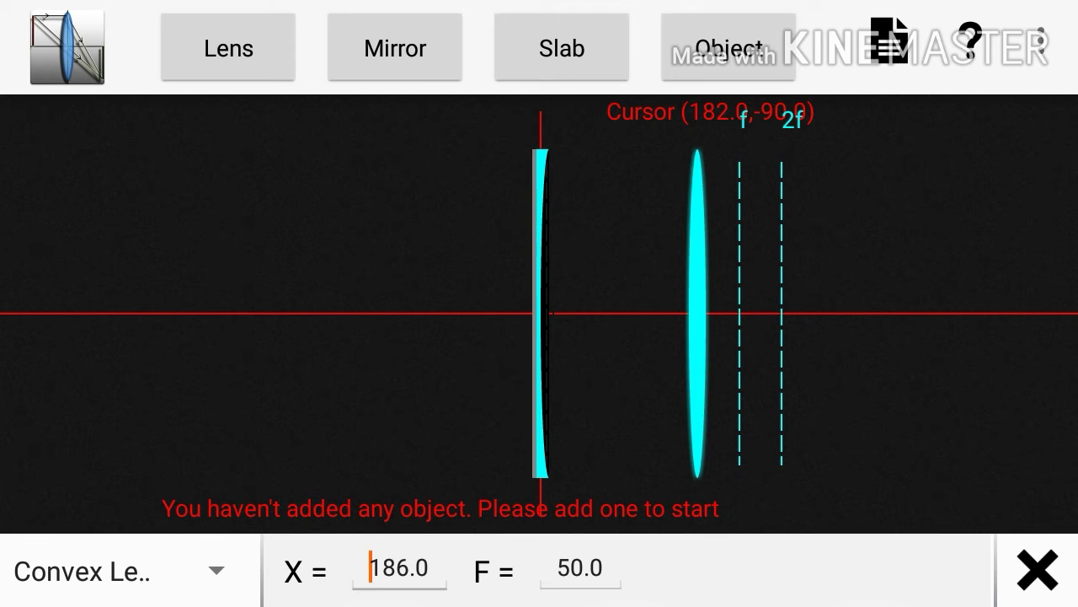
click(409, 568)
key(BackSpace)
key(BackSpace)
key(BackSpace)
text(40)
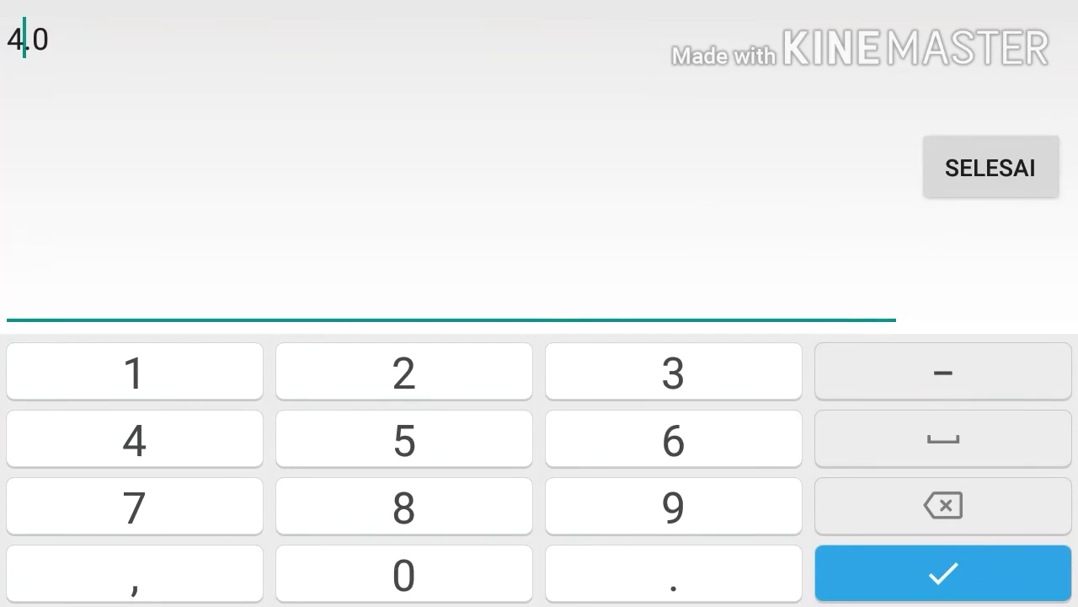
click(990, 168)
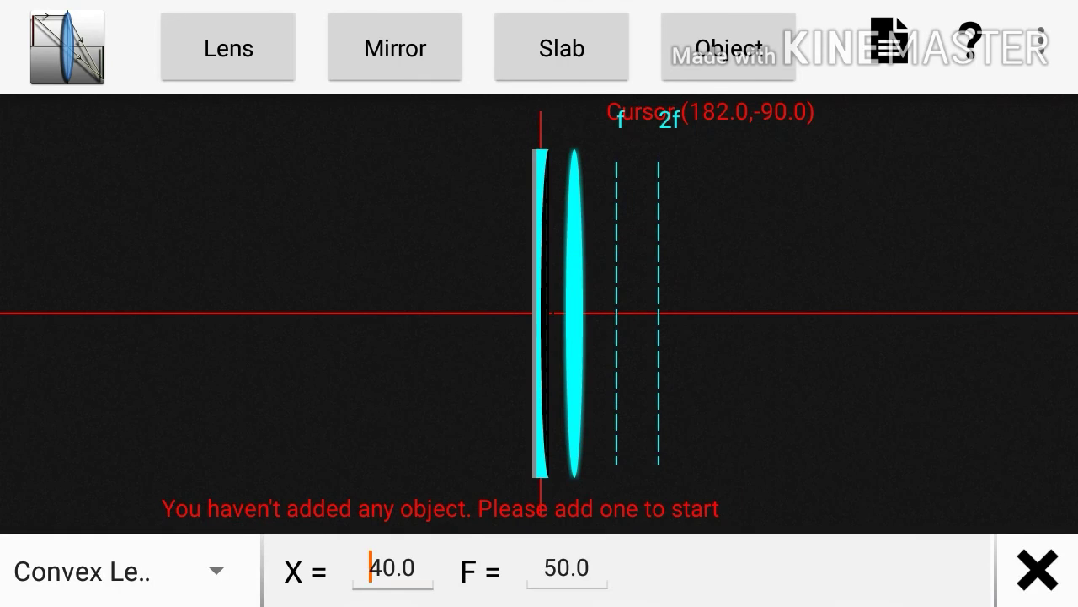
- Set the convex lens's focal length F to 10.0
click(566, 568)
key(BackSpace)
key(BackSpace)
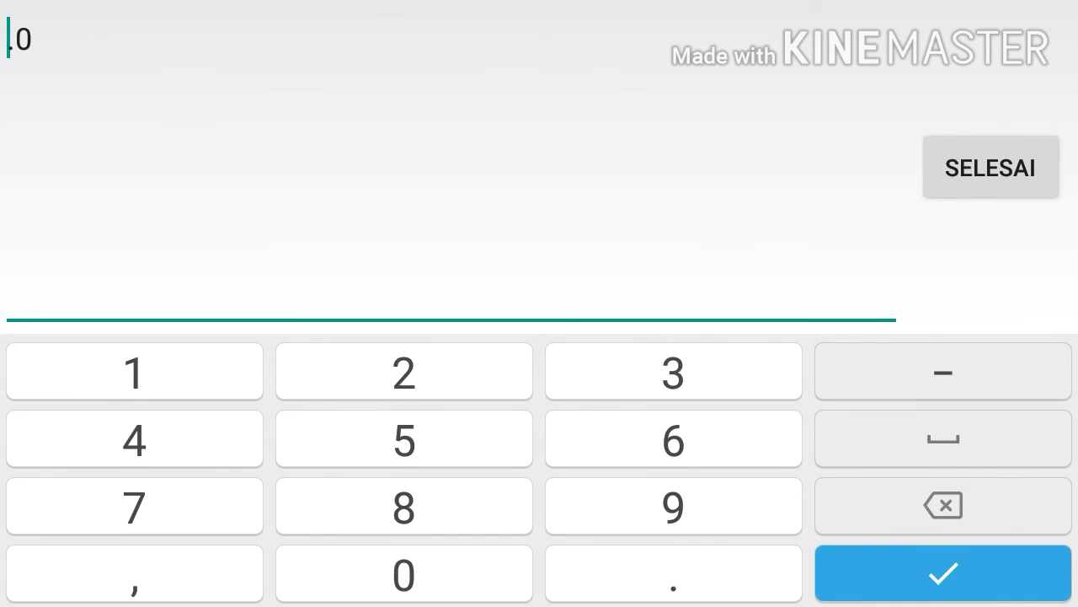
text(10)
click(999, 153)
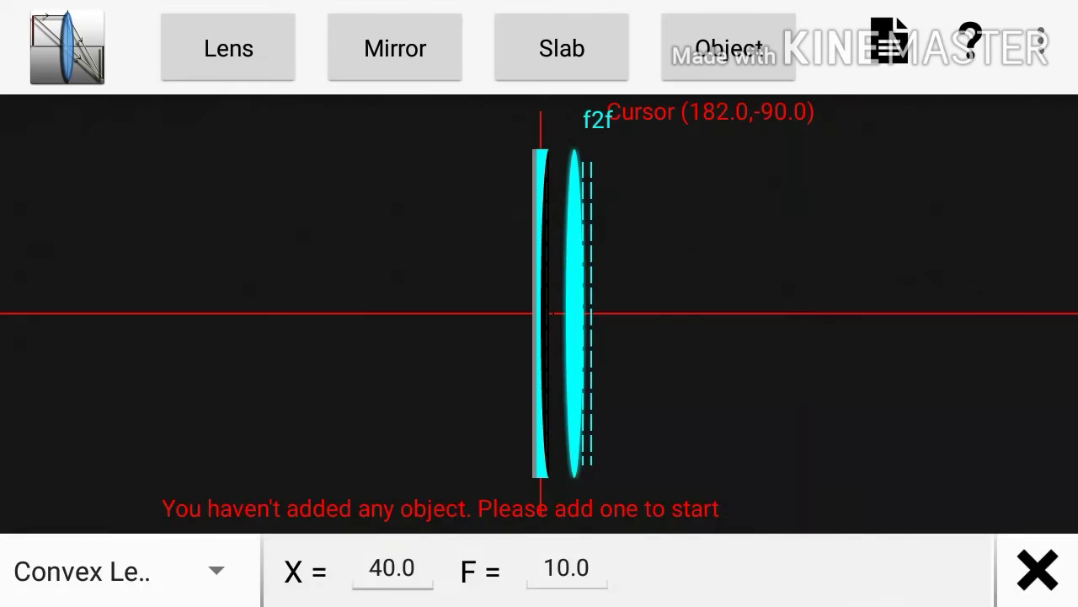
- Add an object arrow and set its X position to 25.0, between the mirror and the lens
click(729, 48)
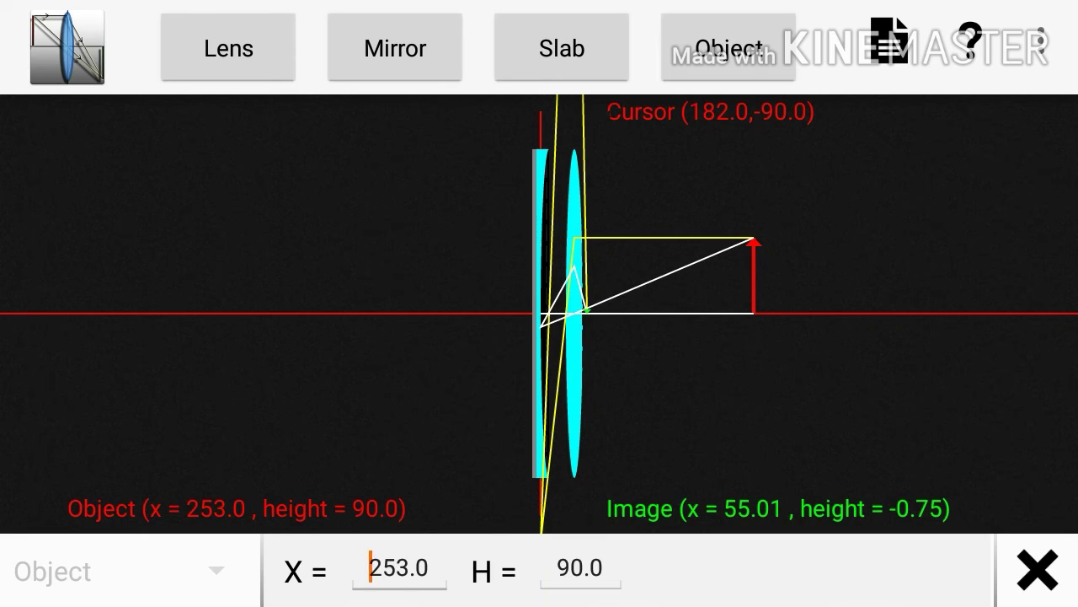
click(400, 568)
click(67, 40)
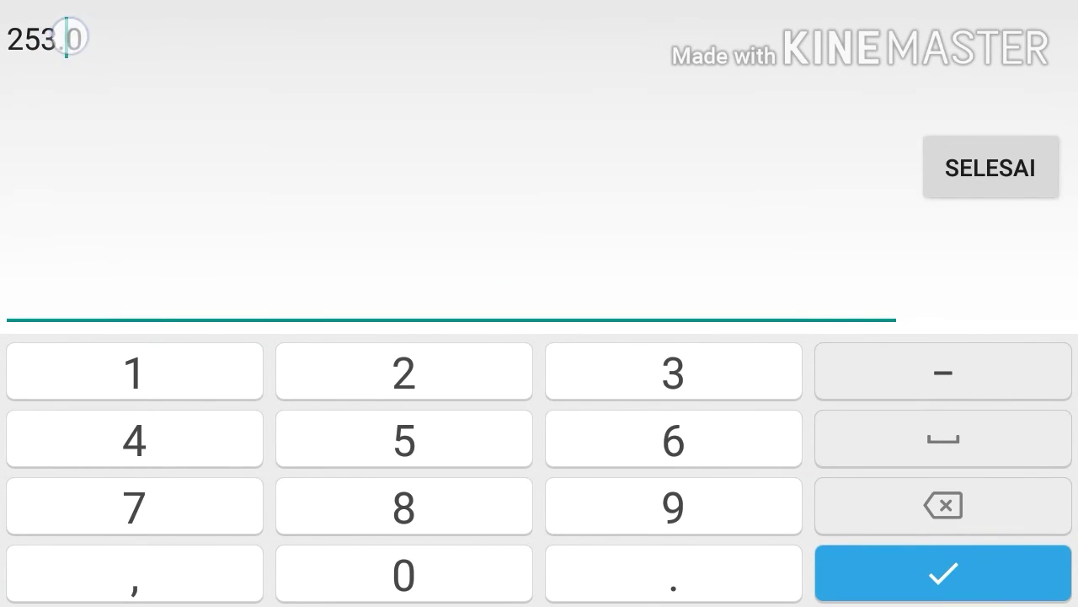
click(67, 40)
mouse_move(67, 74)
mouse_down()
mouse_move(42, 74)
mouse_move(59, 74)
mouse_up()
click(943, 506)
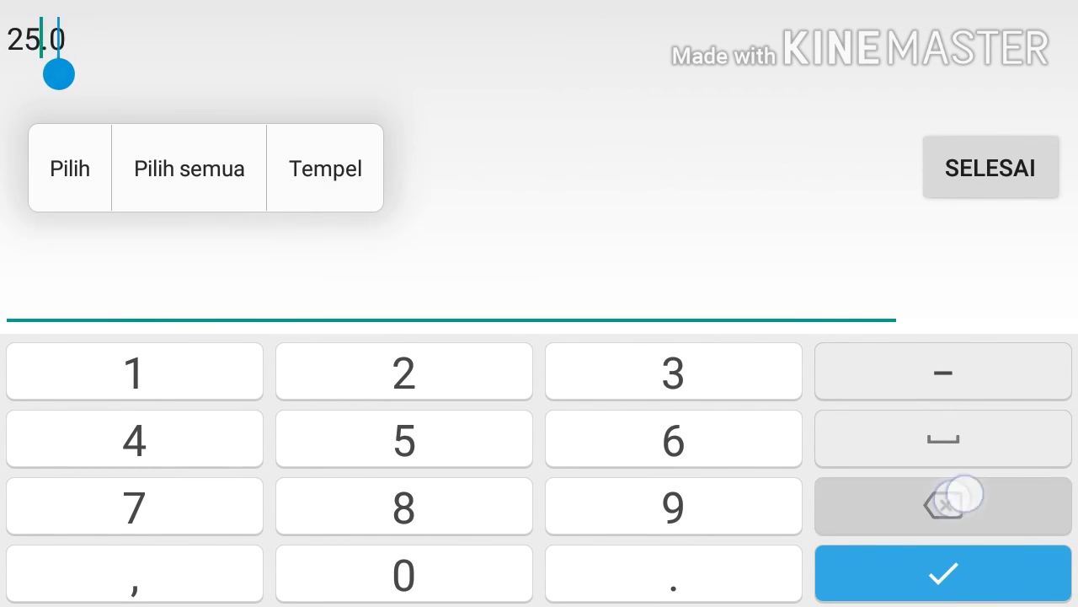
click(944, 506)
click(944, 505)
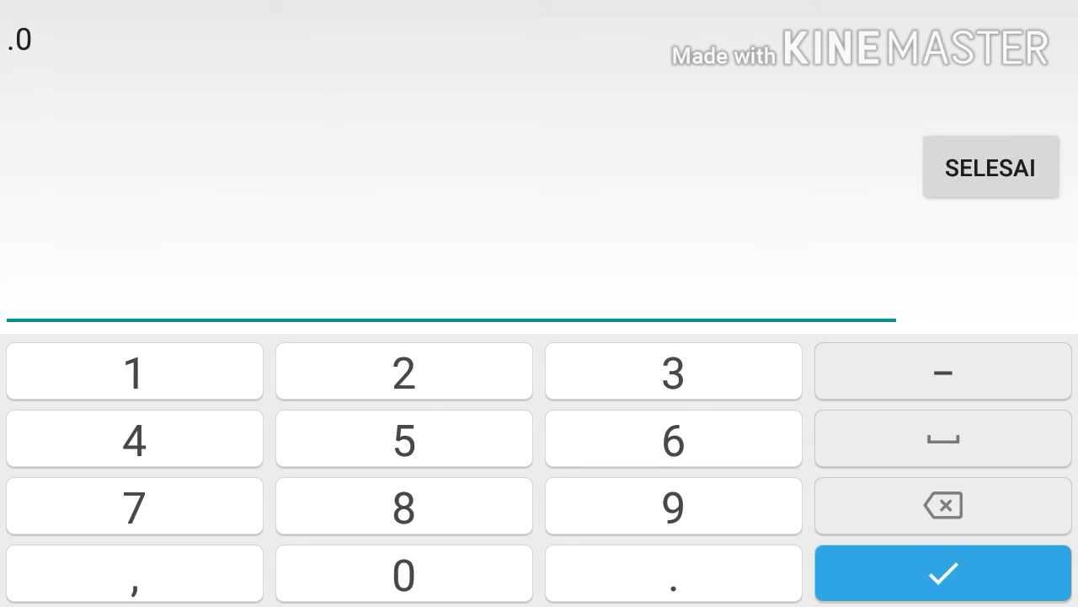
click(342, 371)
click(405, 438)
click(991, 167)
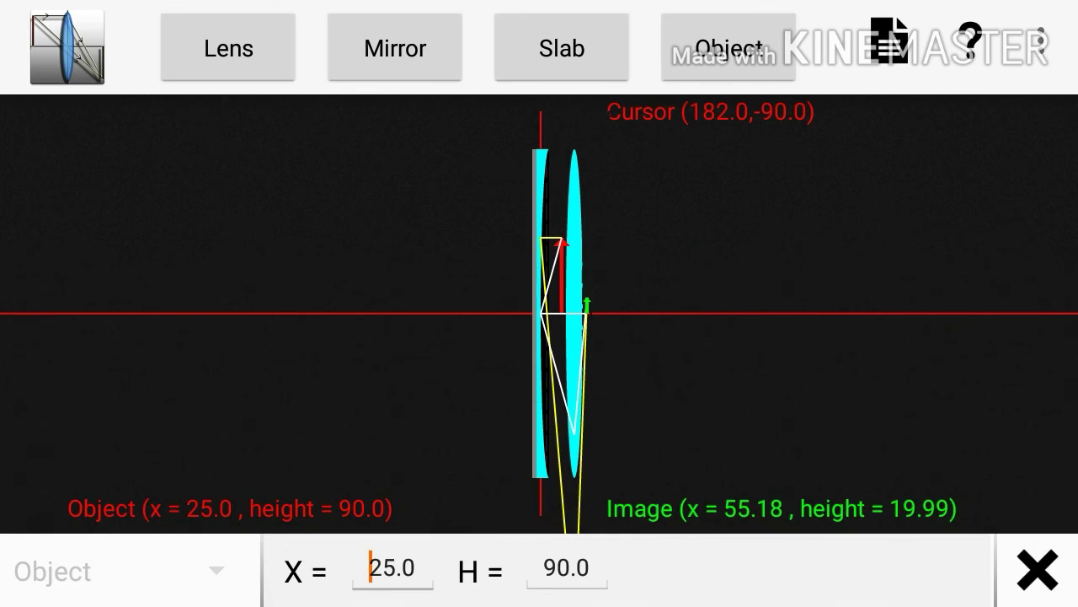